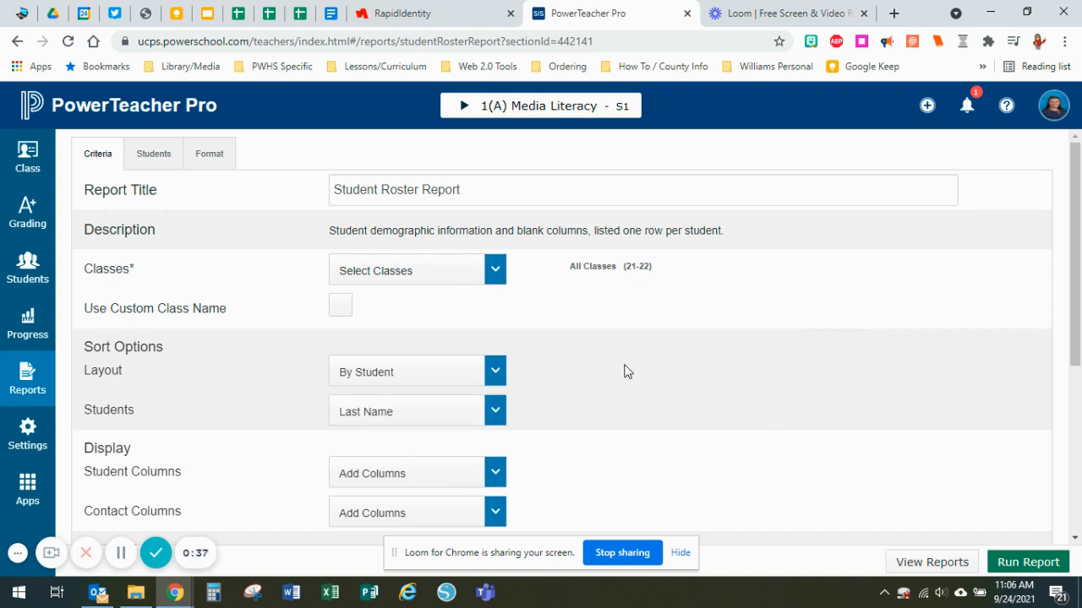
# Check which student columns can be added to the Student Roster Report
pyautogui.scroll(-3, 625, 373)
pyautogui.scroll(-1, 625, 372)
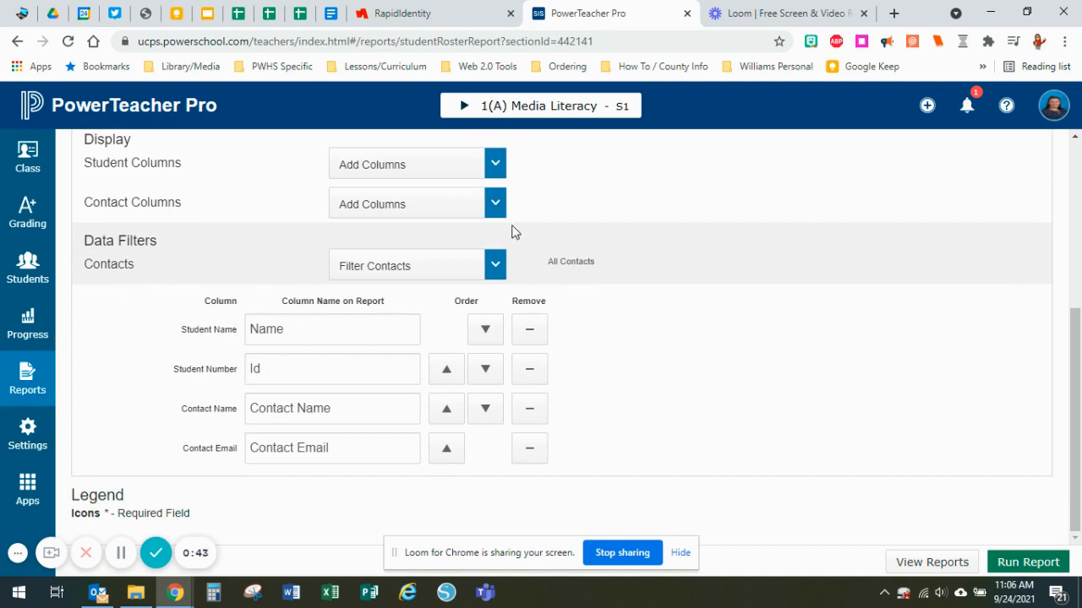
pyautogui.click(495, 165)
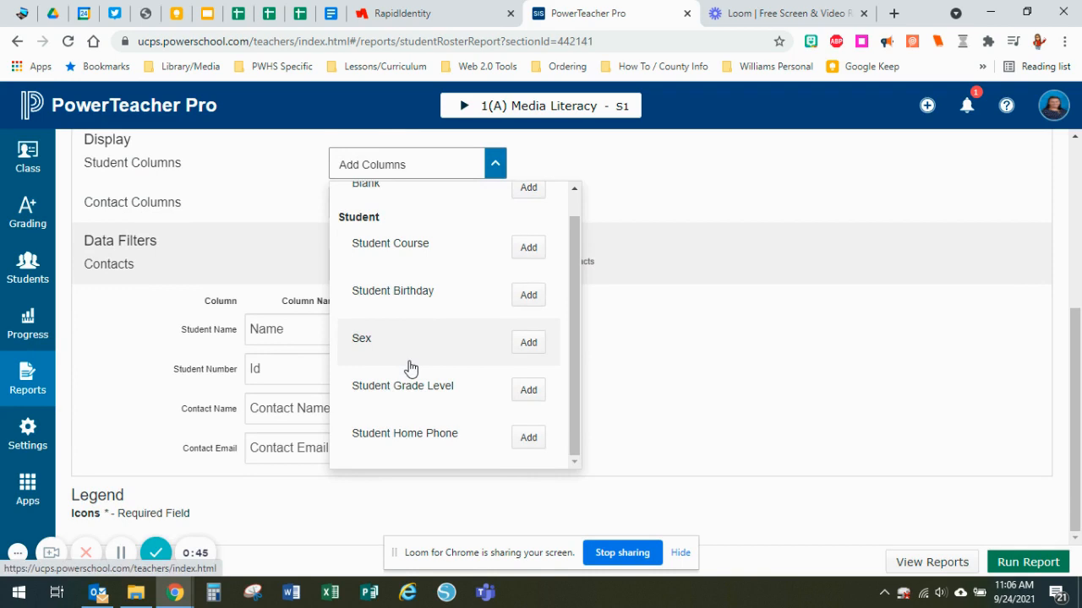
pyautogui.click(727, 203)
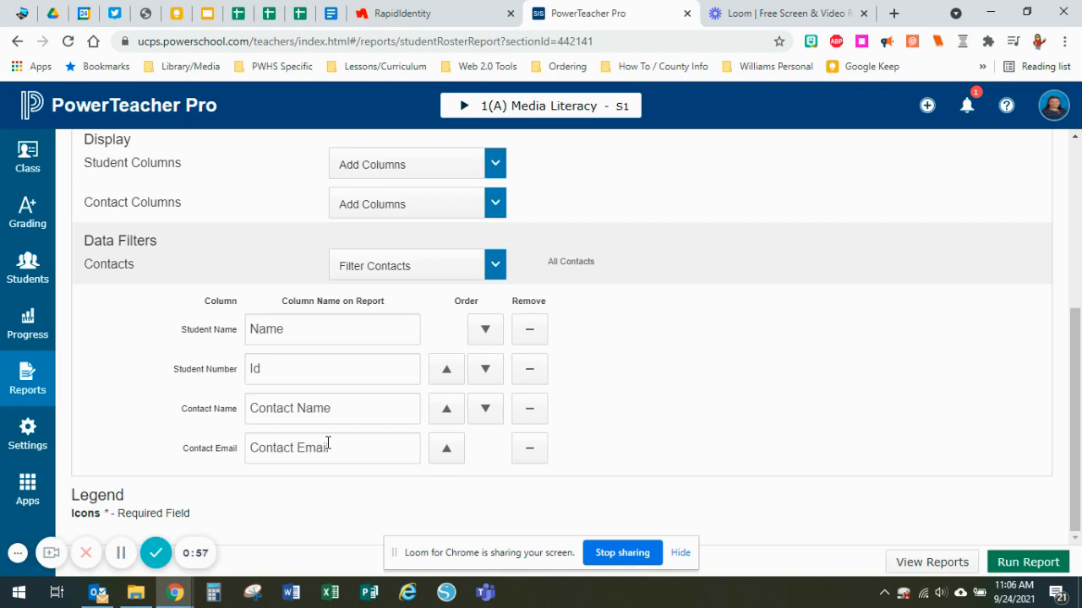
# Set the roster report's output format to Excel
pyautogui.scroll(4, 632, 376)
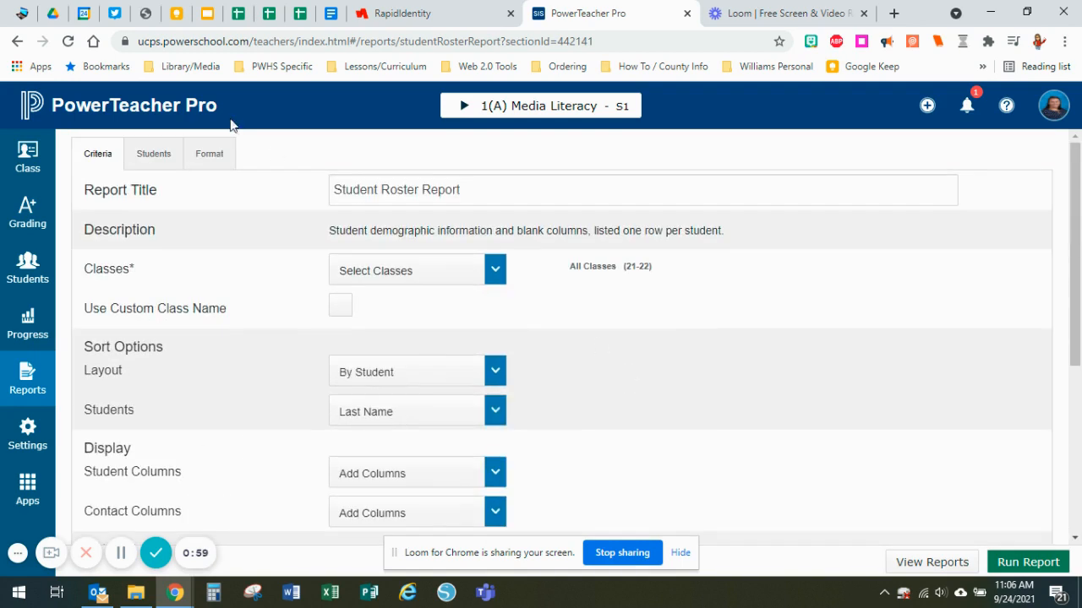
pyautogui.click(205, 161)
pyautogui.click(386, 239)
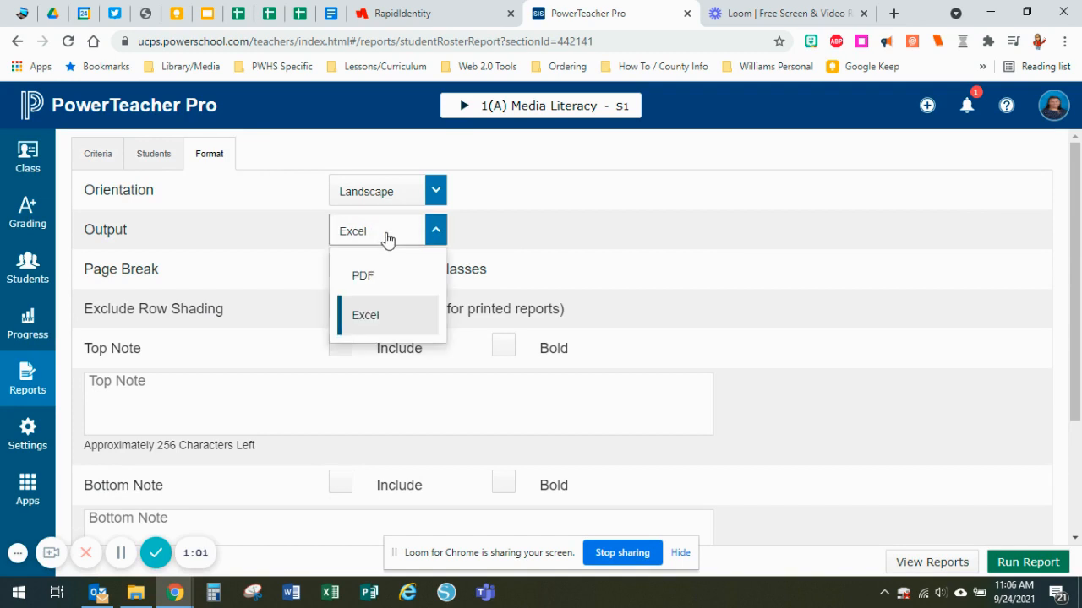
pyautogui.click(376, 330)
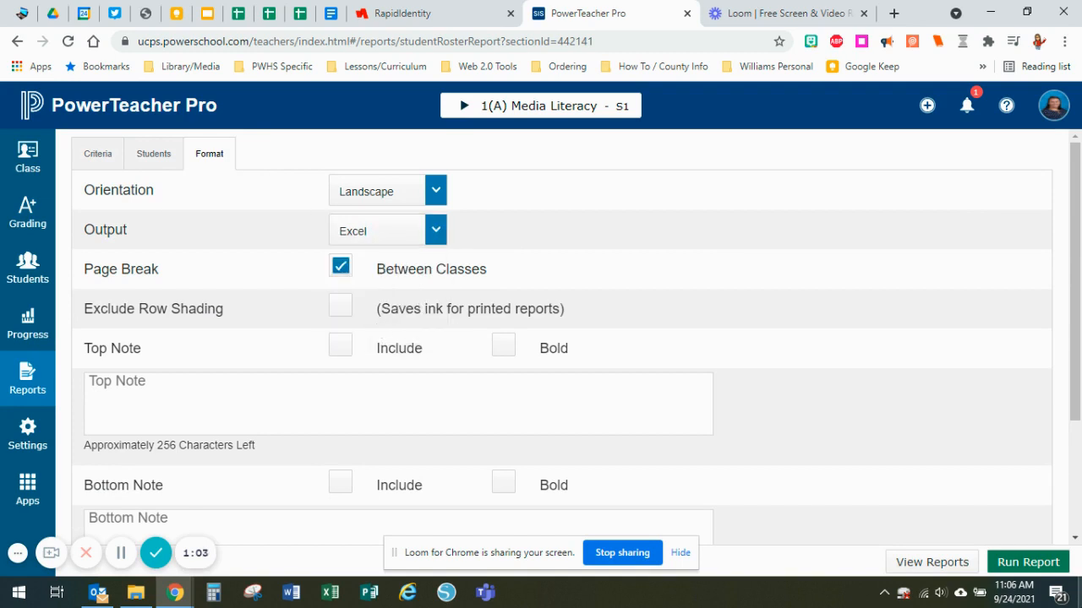
# Run the Student Roster Report and open the newest result from the report queue
pyautogui.click(1027, 563)
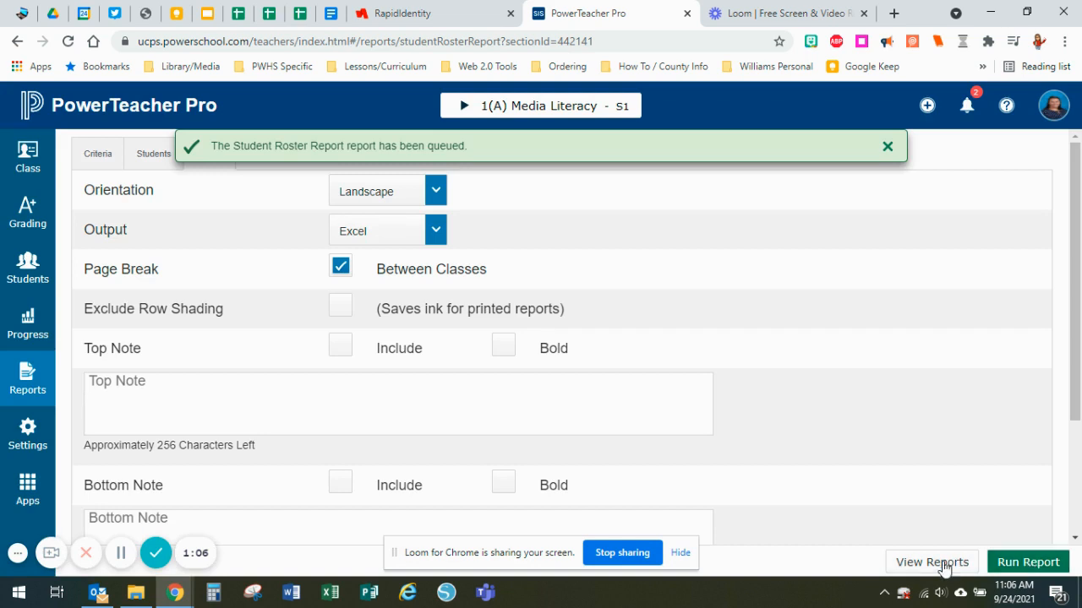
pyautogui.click(942, 561)
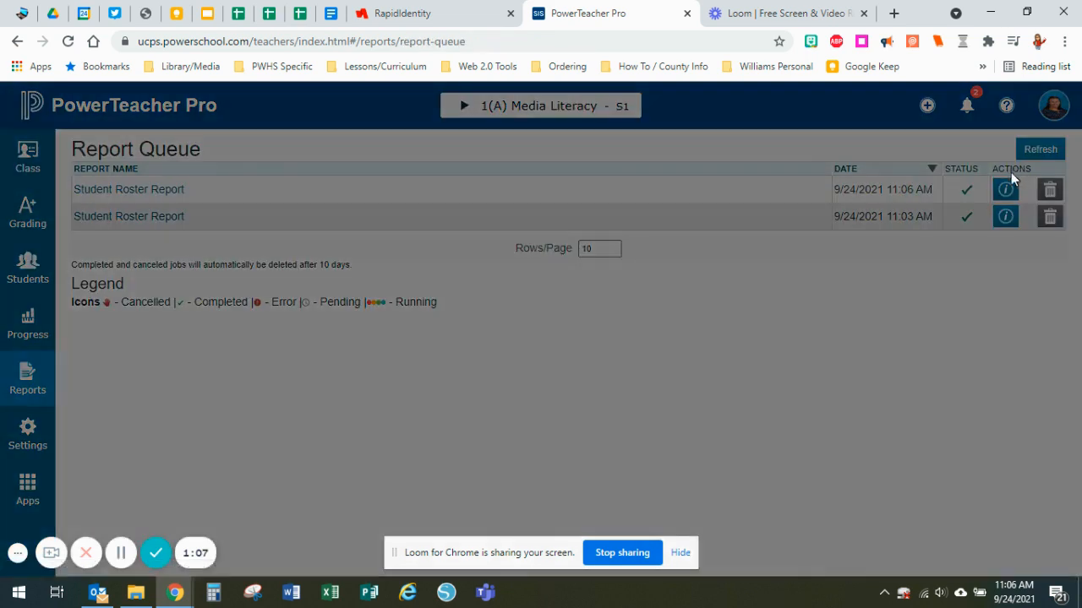
pyautogui.click(119, 192)
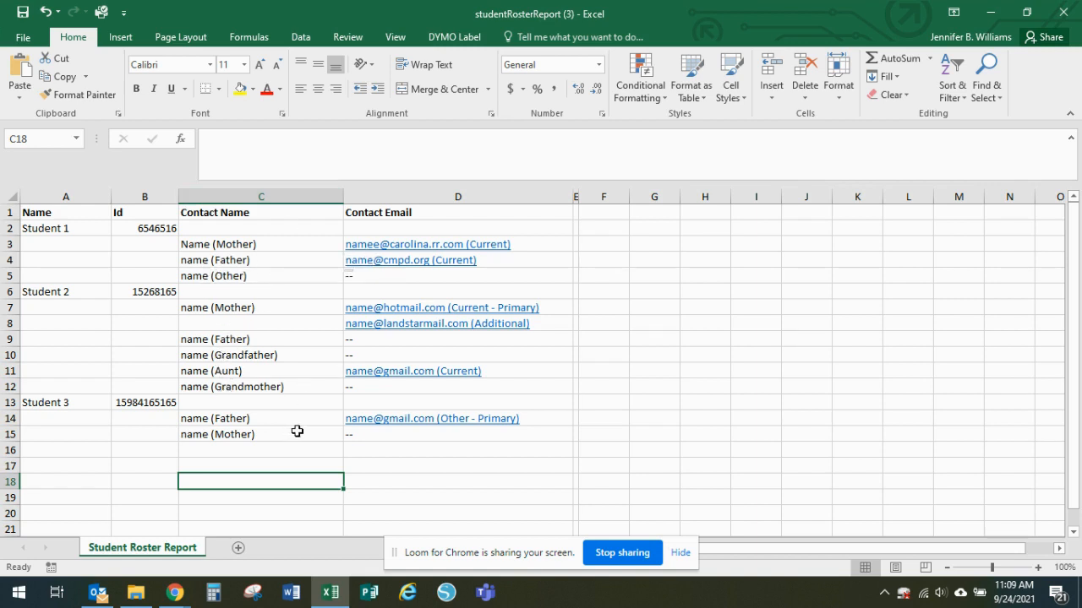
# Delete the Contact Name and Contact Email columns from the roster sheet
pyautogui.moveTo(261, 196); pyautogui.dragTo(364, 186)
pyautogui.rightClick(366, 188)
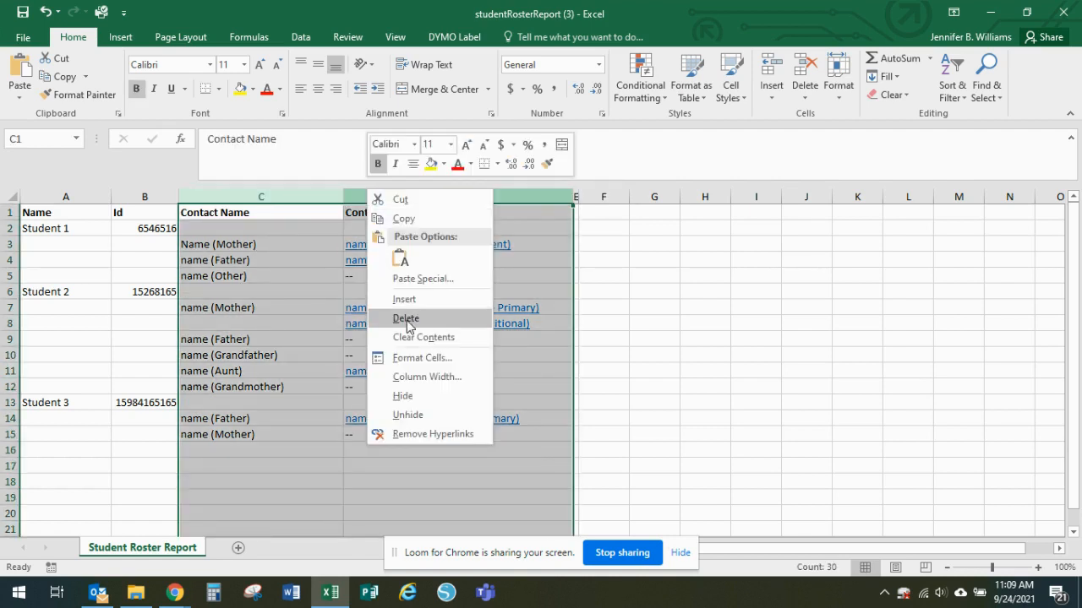
pyautogui.click(406, 320)
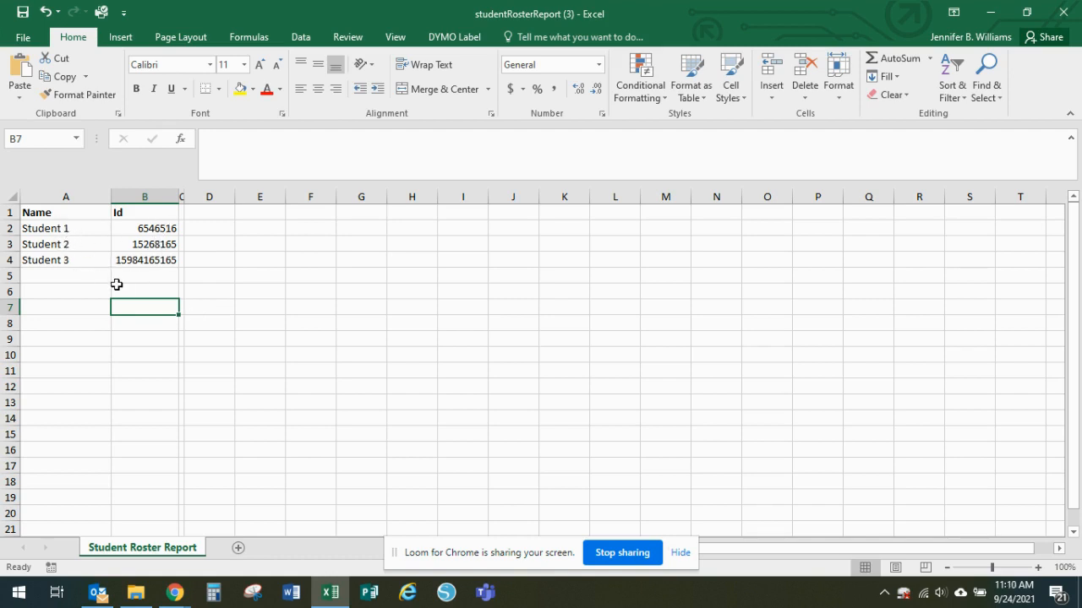
# Add the column headers "domain" in D1 and "email" in E1
pyautogui.click(205, 213)
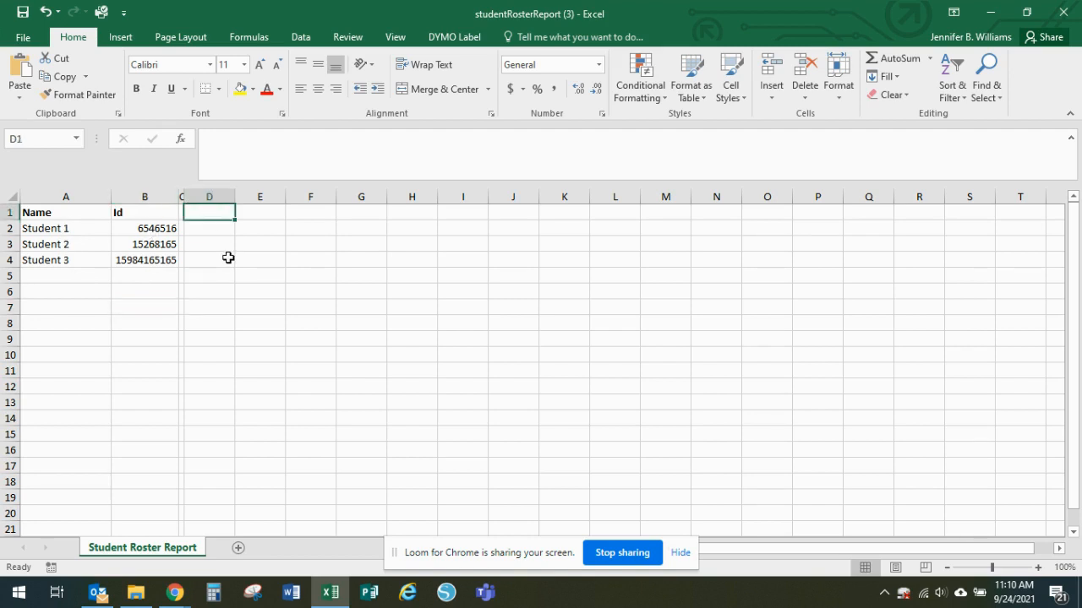
pyautogui.write('domain')
pyautogui.press('Tab')
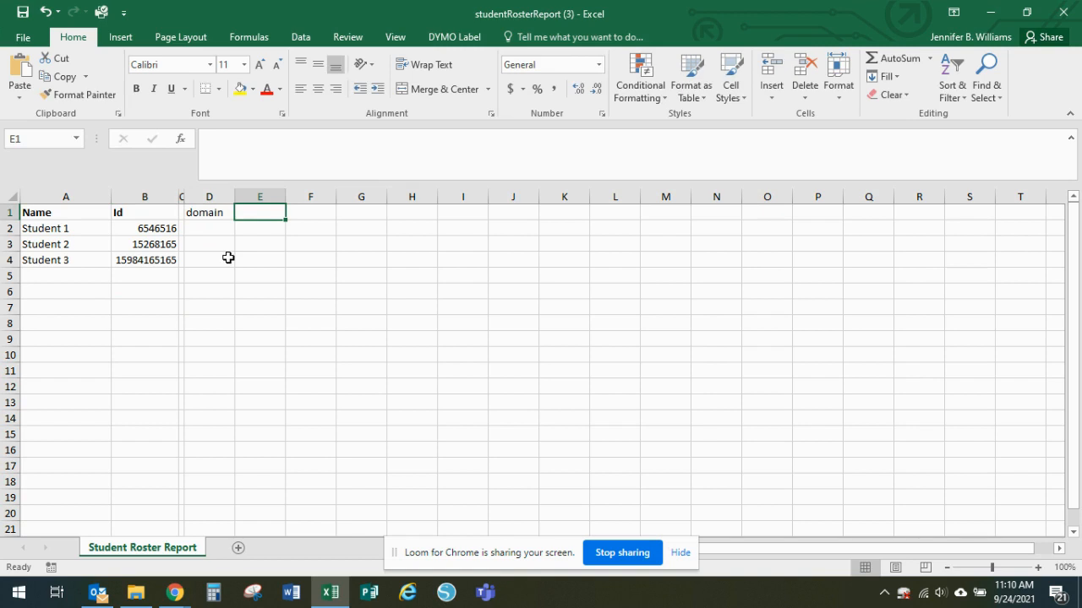
pyautogui.write('email')
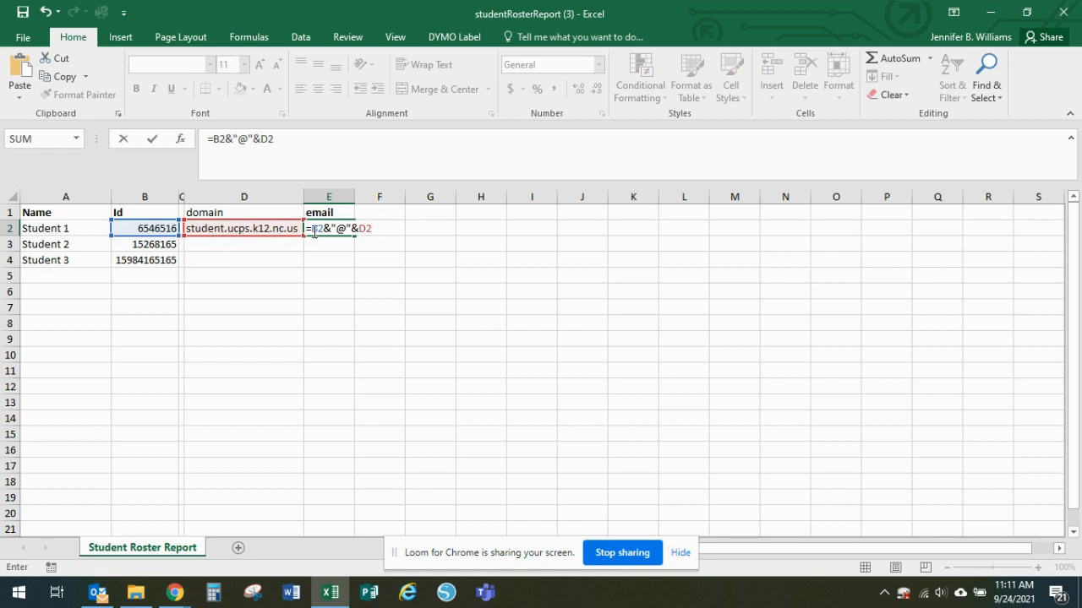
# Enter the formula =B2&"@"&D2 in cell E2 and fit column E's width to its contents
pyautogui.press('Return')
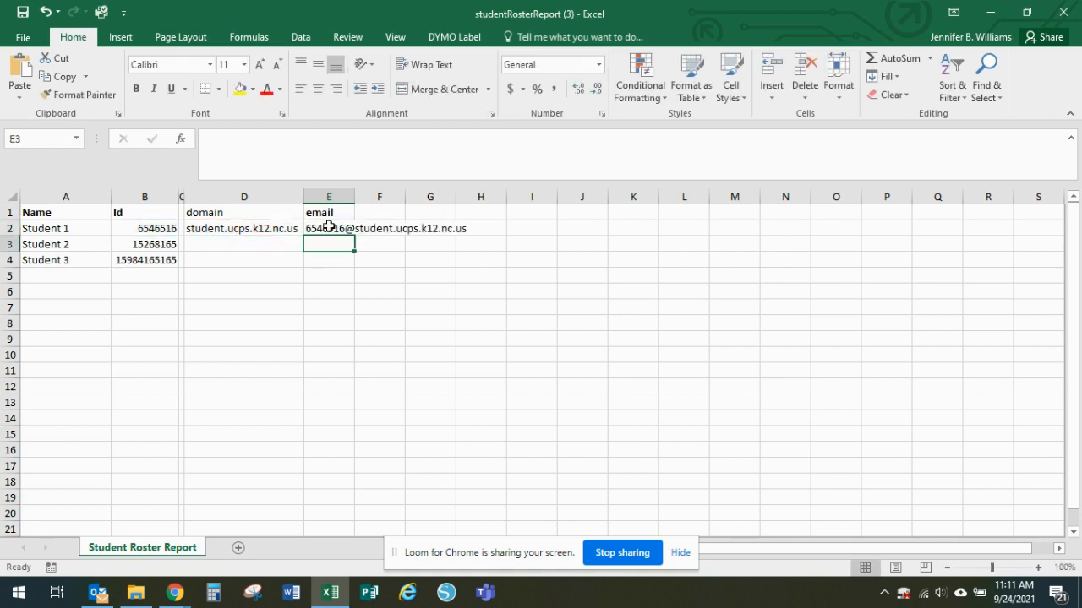
pyautogui.doubleClick(355, 197)
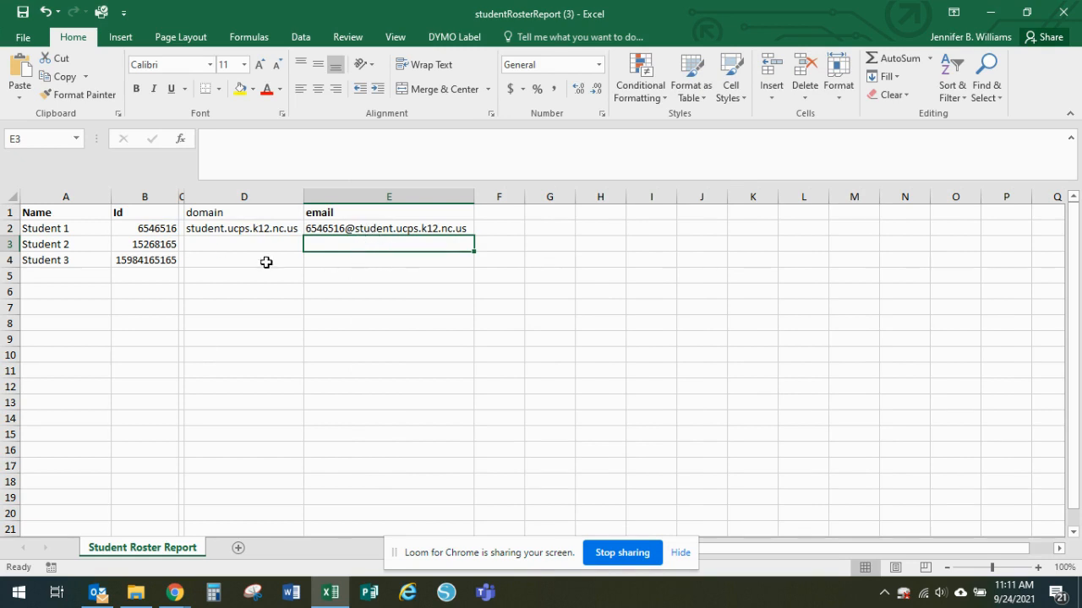
# Fill the domain in D2 and the email formula in E2 down to row 4
pyautogui.click(289, 228)
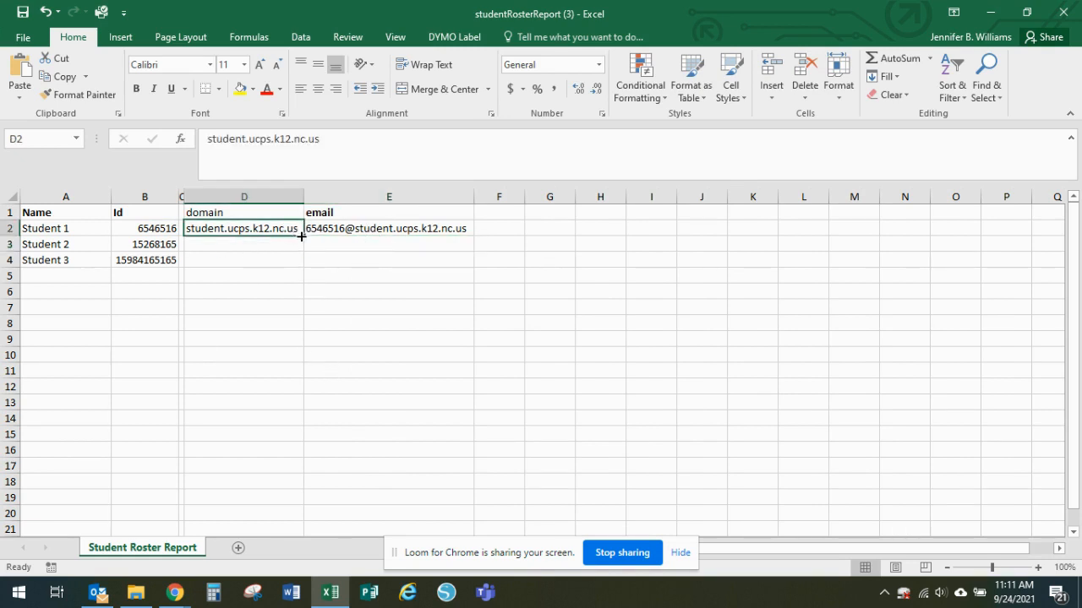
pyautogui.moveTo(301, 237); pyautogui.dragTo(304, 269)
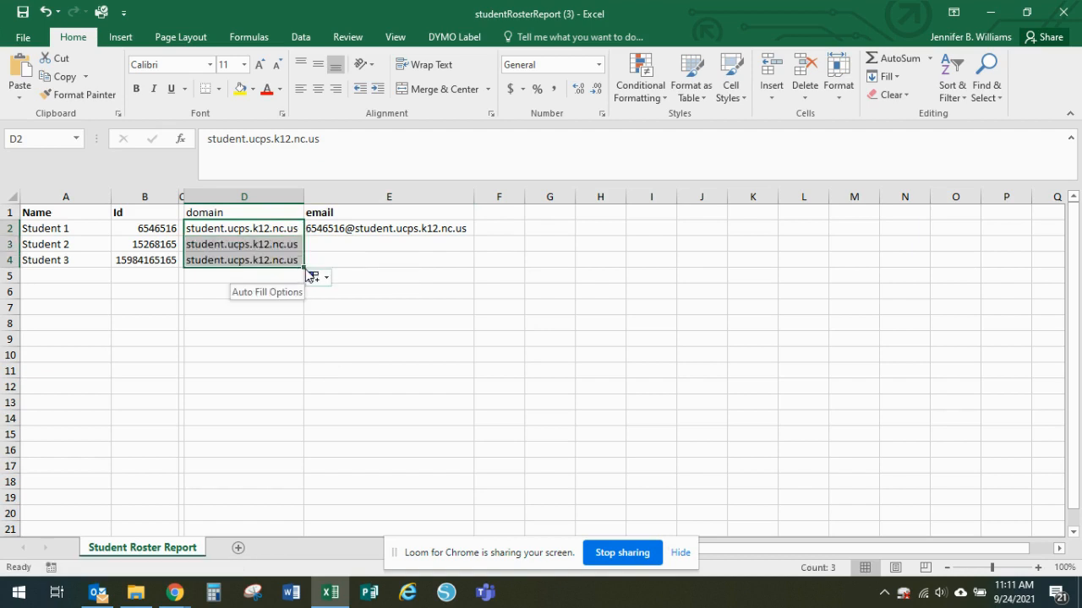
pyautogui.click(394, 227)
pyautogui.moveTo(474, 234); pyautogui.dragTo(475, 267)
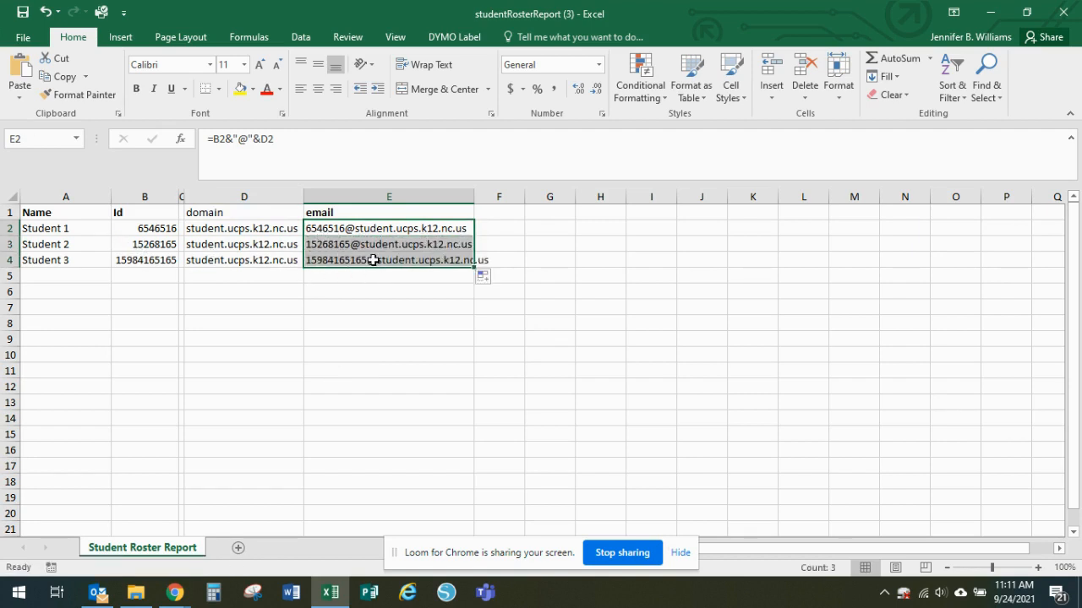
pyautogui.click(269, 290)
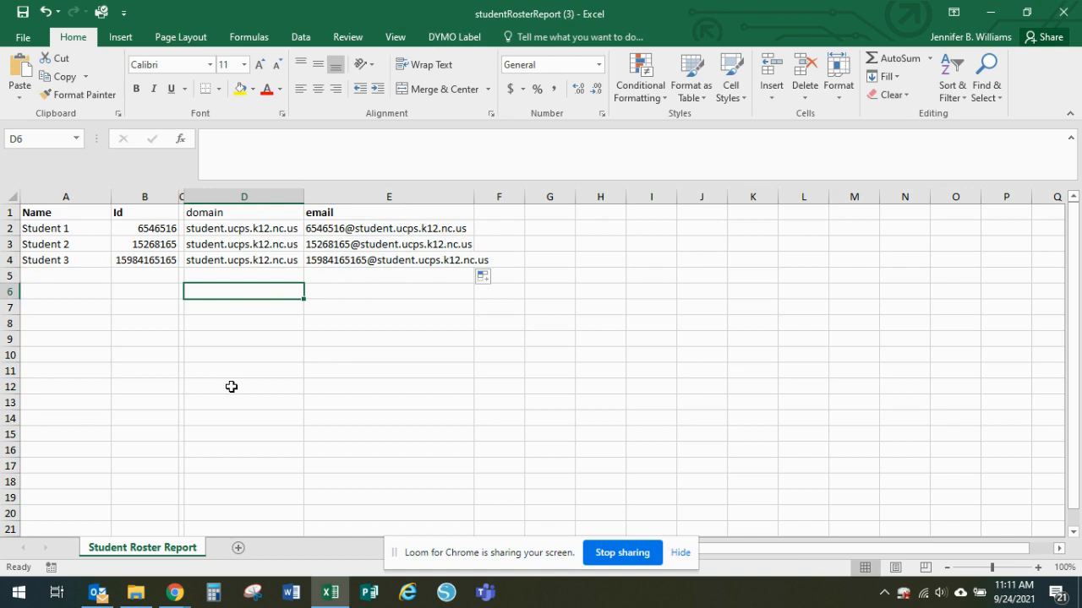
pyautogui.click(213, 349)
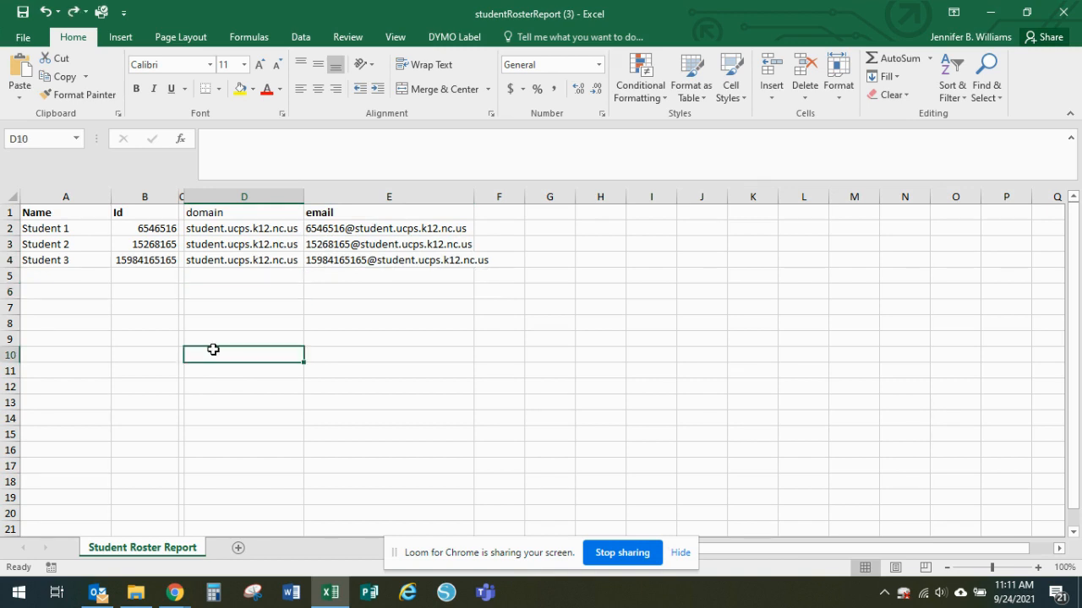
# Save the roster to the Desktop as 2021 Fall Media Literacy2 in CSV (Comma delimited) format, keeping that format
pyautogui.click(23, 37)
pyautogui.click(25, 199)
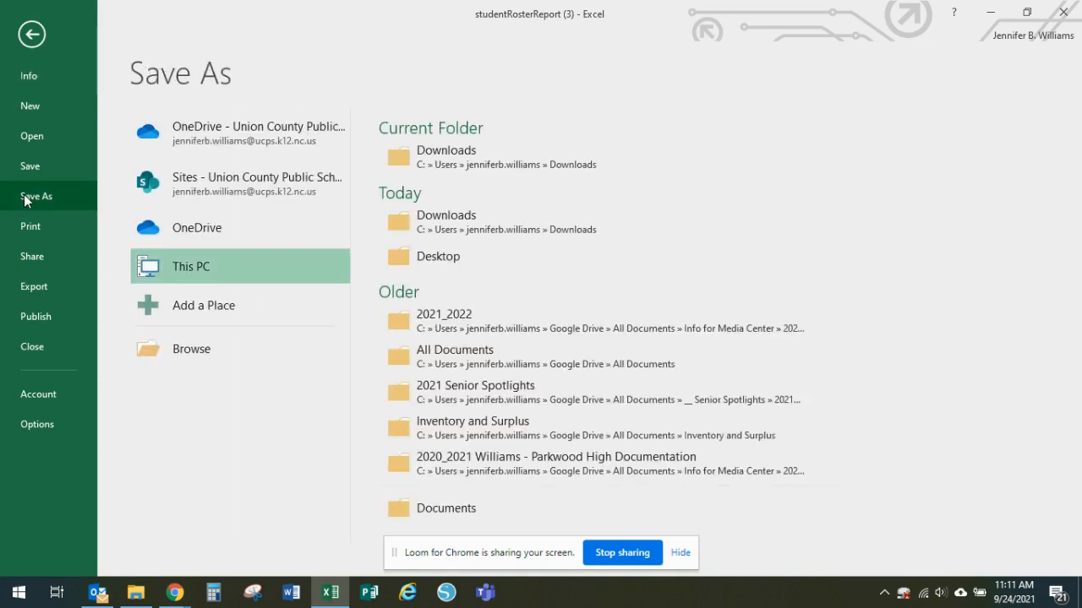
pyautogui.click(463, 257)
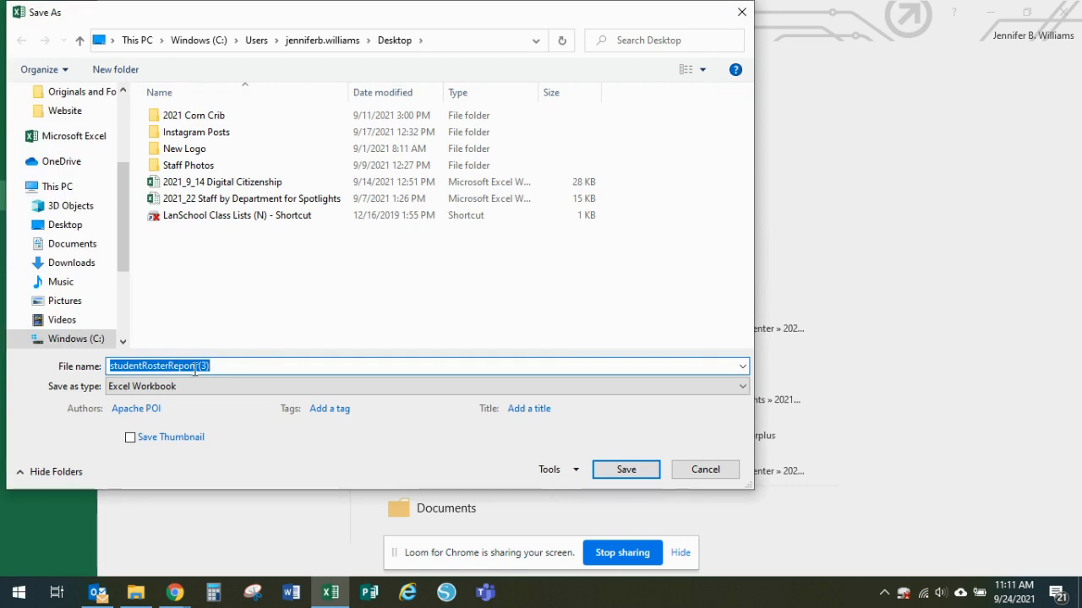
pyautogui.write('2021')
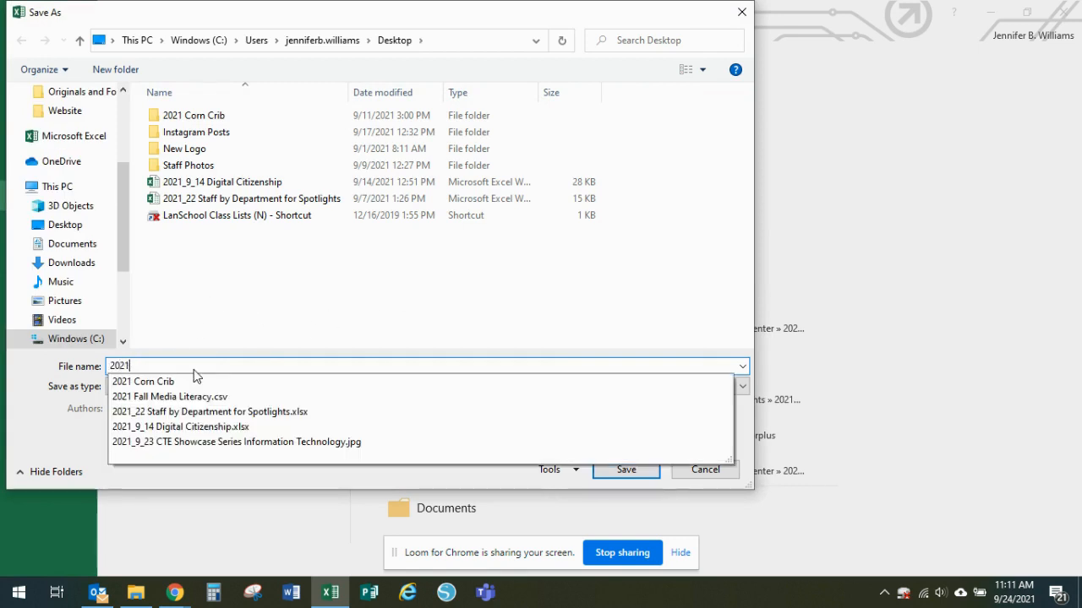
pyautogui.write(' Fall Media Li')
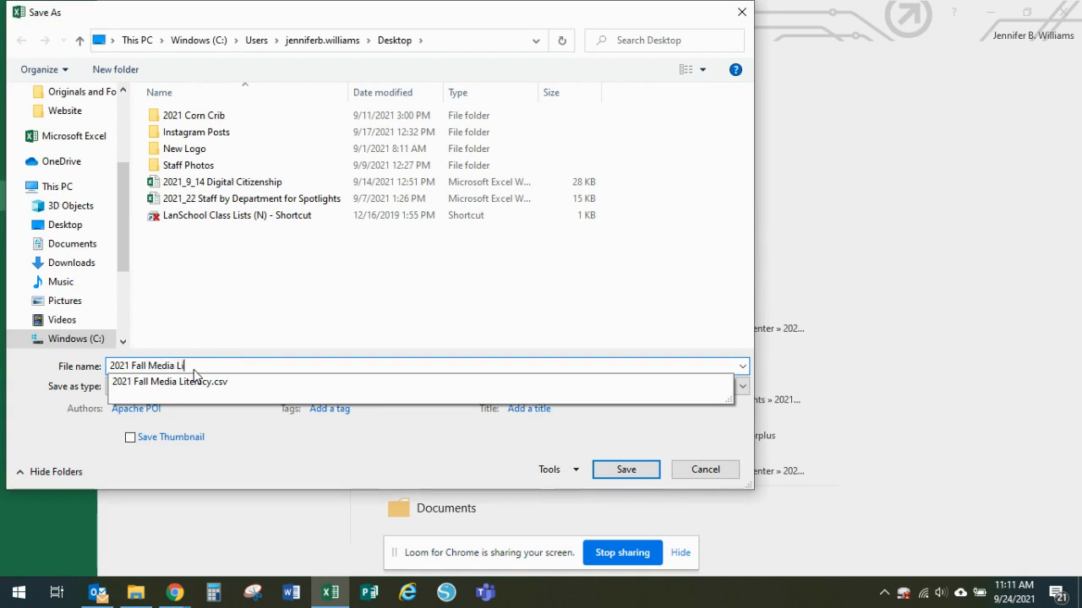
pyautogui.write('teracy2')
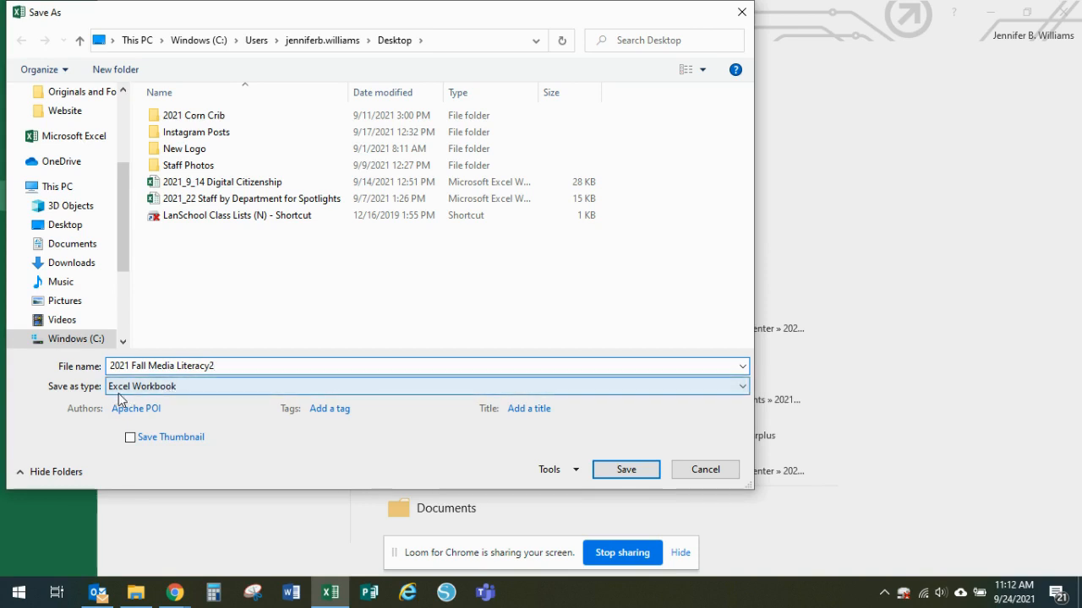
pyautogui.click(164, 391)
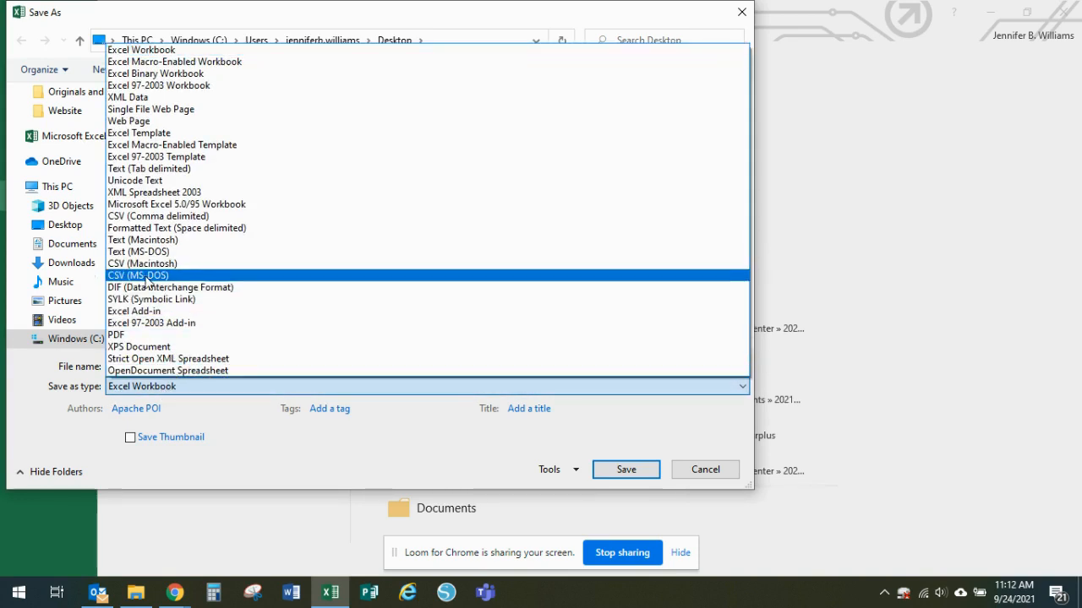
pyautogui.click(144, 219)
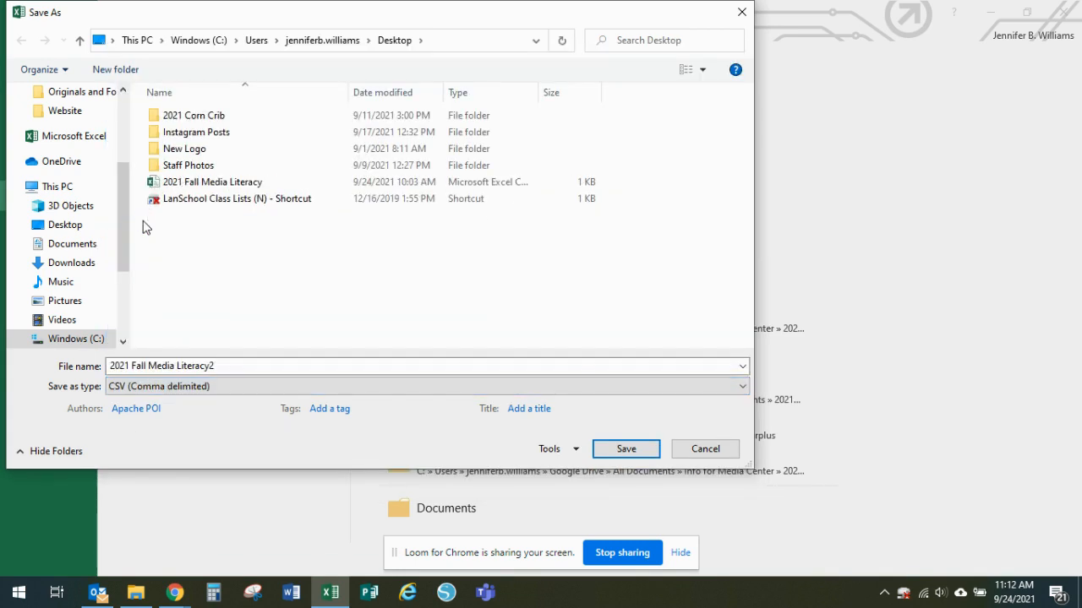
pyautogui.click(640, 459)
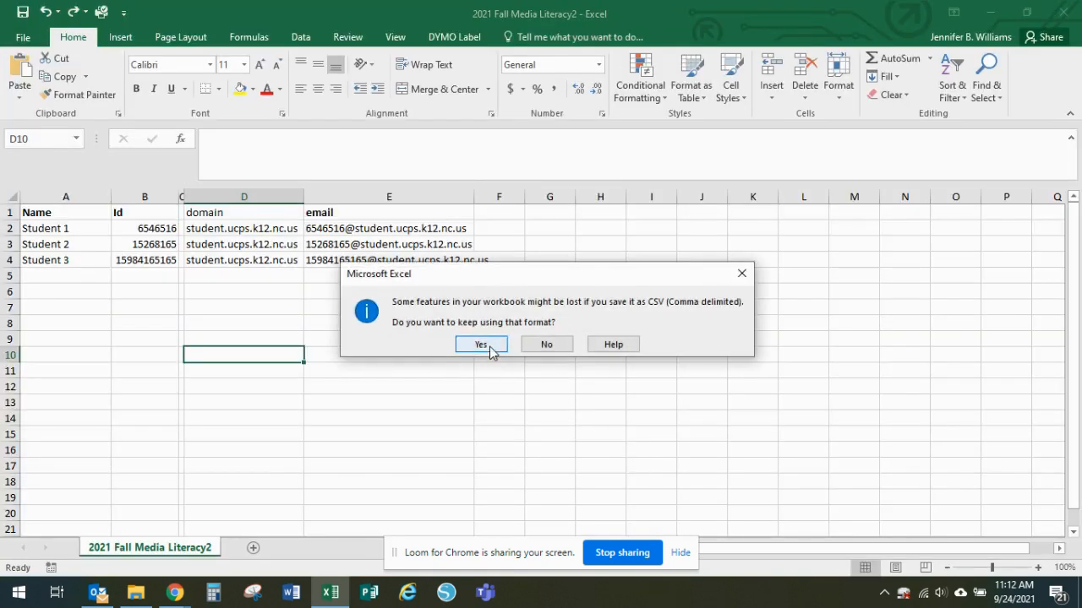
pyautogui.click(489, 345)
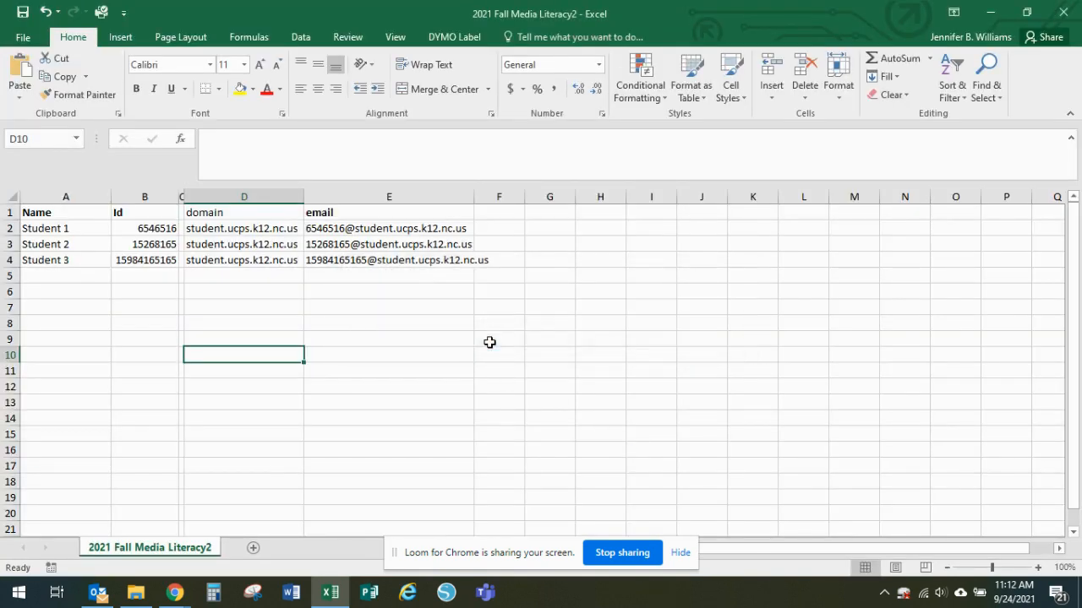
# Close the workbook, saving over the existing 2021 Fall Media Literacy2 file in CSV (Comma delimited) format
pyautogui.click(1063, 12)
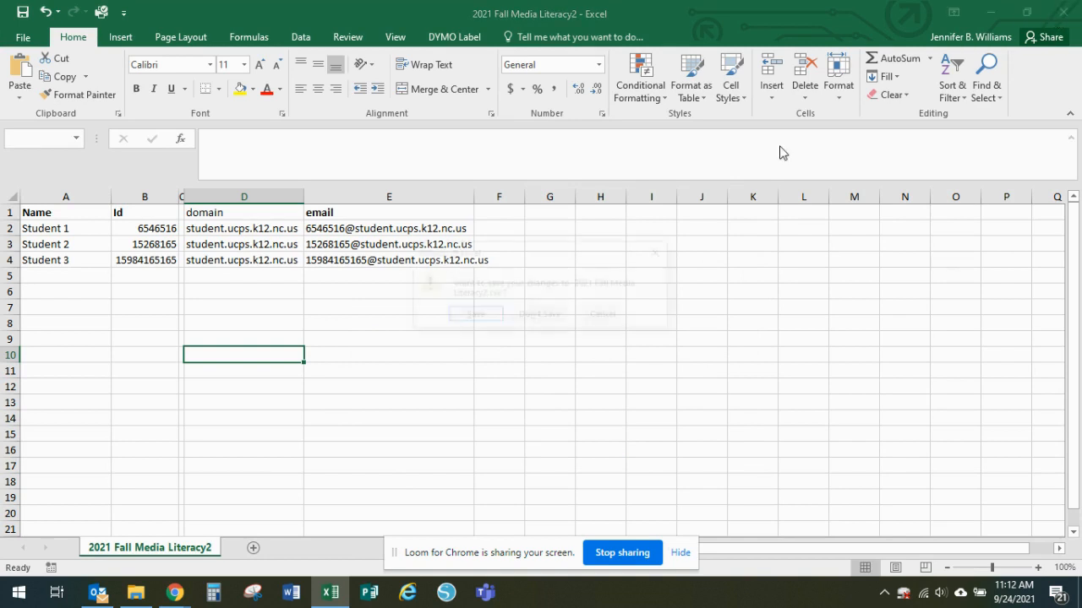
pyautogui.click(473, 317)
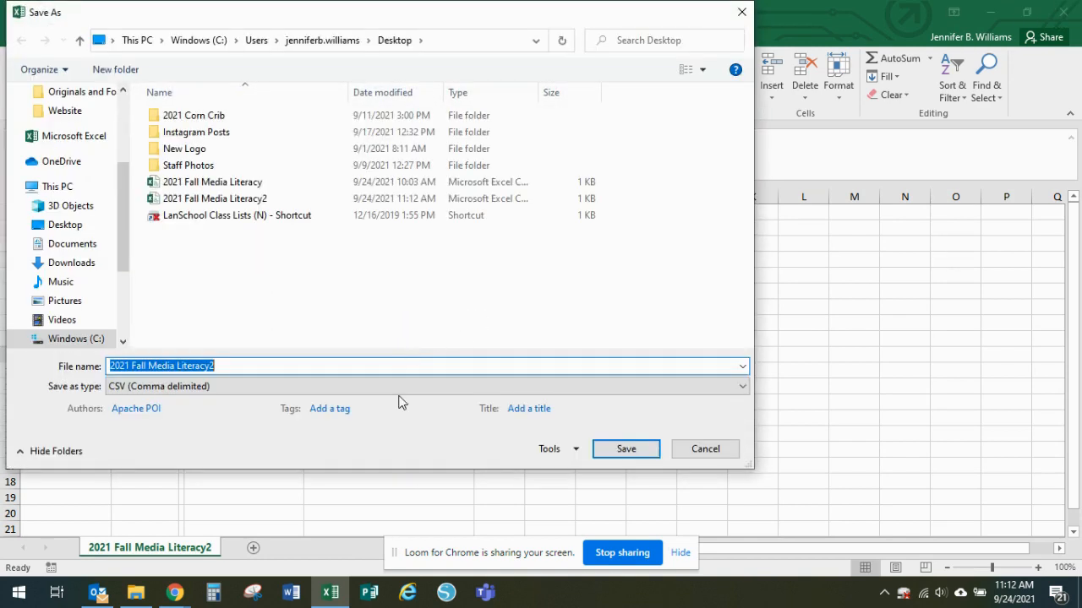
pyautogui.click(627, 449)
pyautogui.click(578, 296)
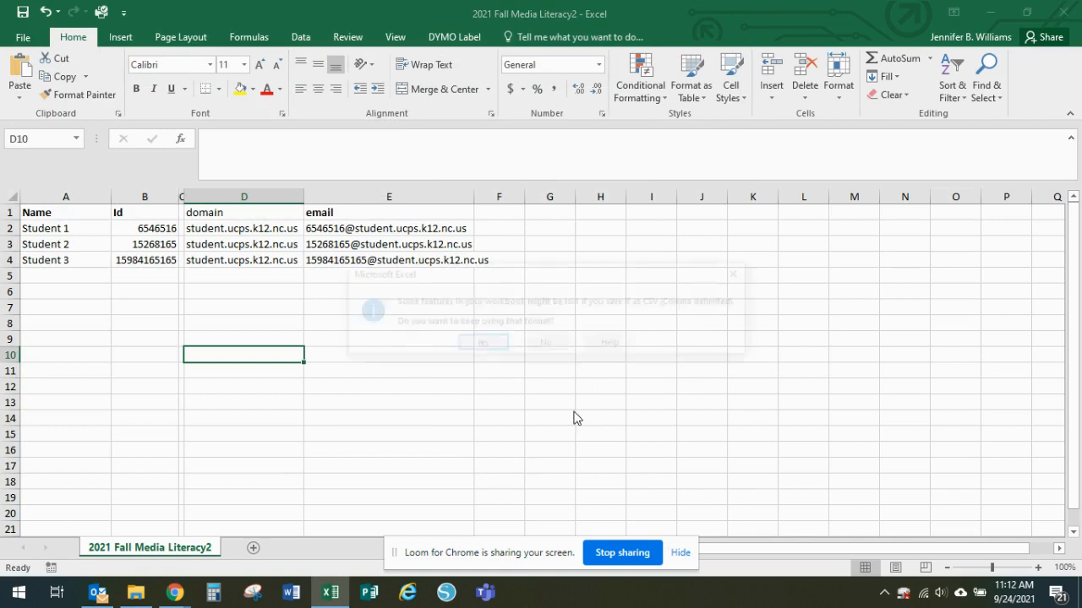
pyautogui.click(496, 345)
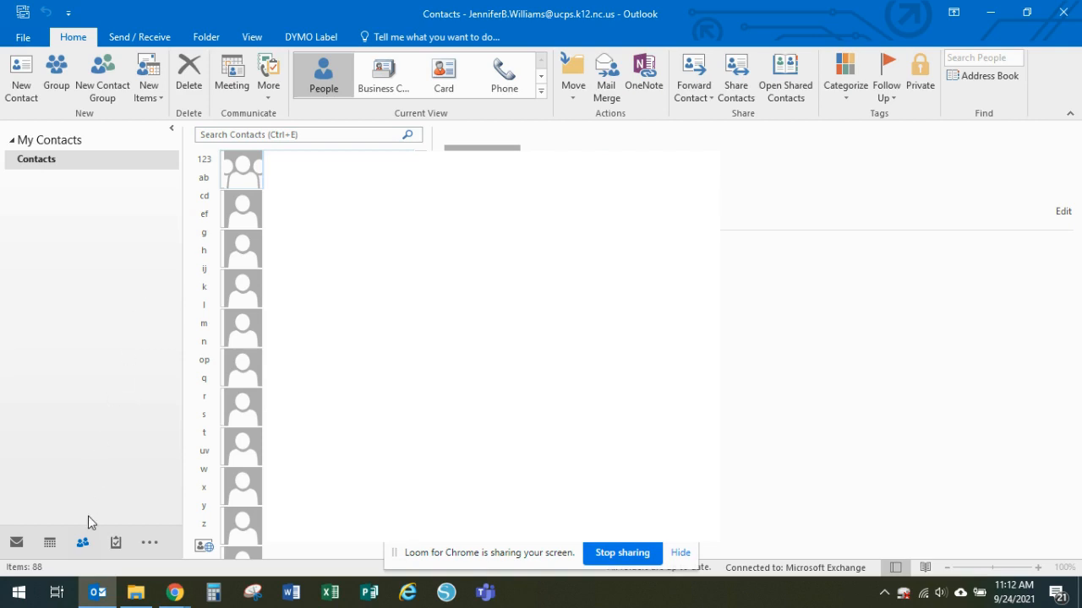
# Create a contact items folder named 2021 Fall Media Literacy inside the Contacts folder
pyautogui.rightClick(38, 165)
pyautogui.click(72, 194)
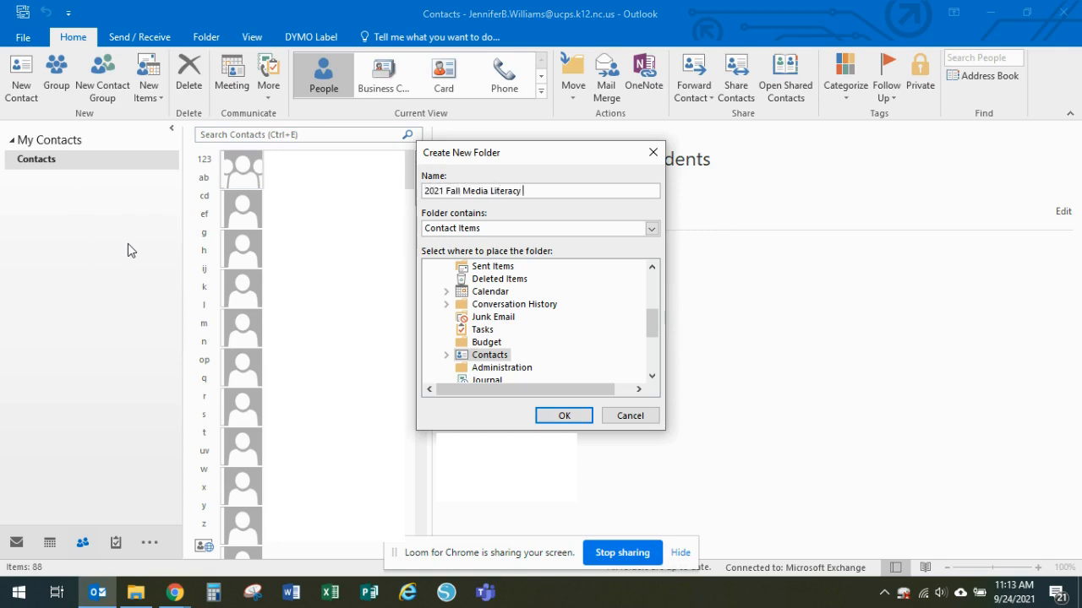
pyautogui.click(565, 414)
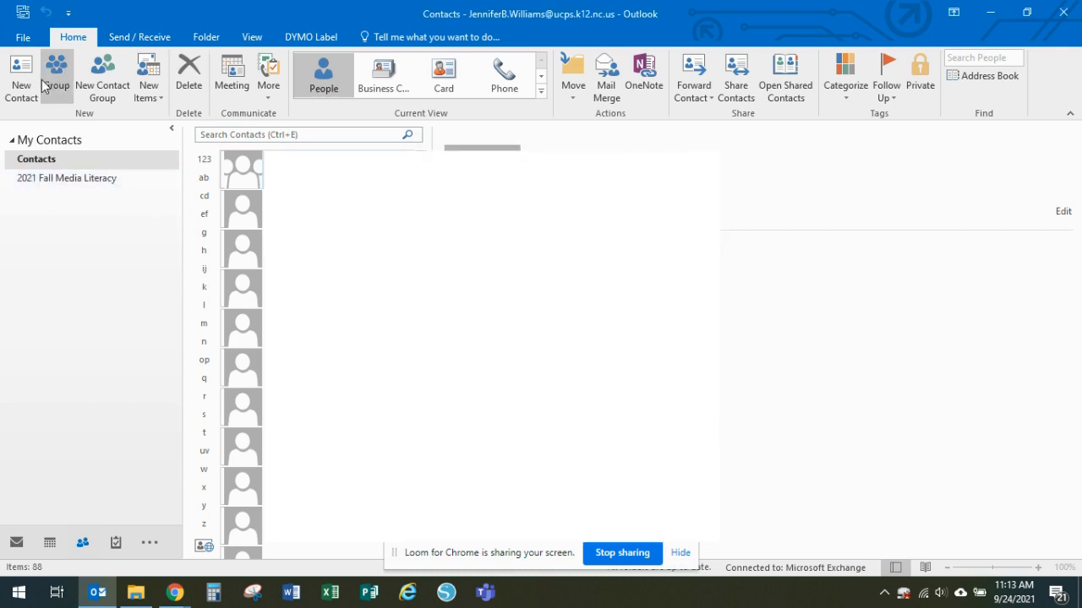
# Start an import from another program or file, with Comma Separated Values as the file type
pyautogui.click(22, 38)
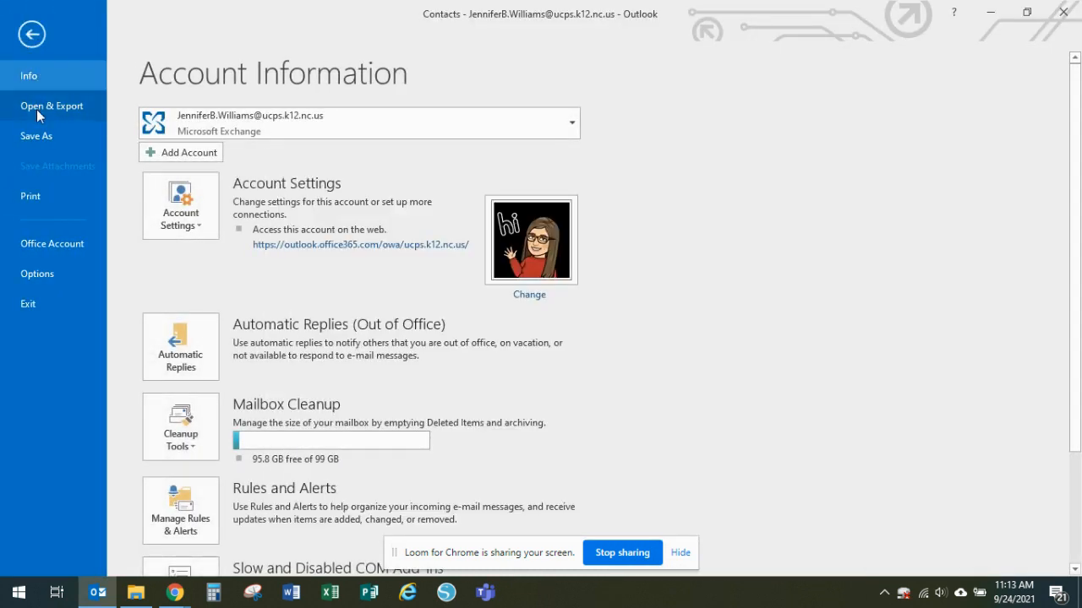
pyautogui.click(37, 109)
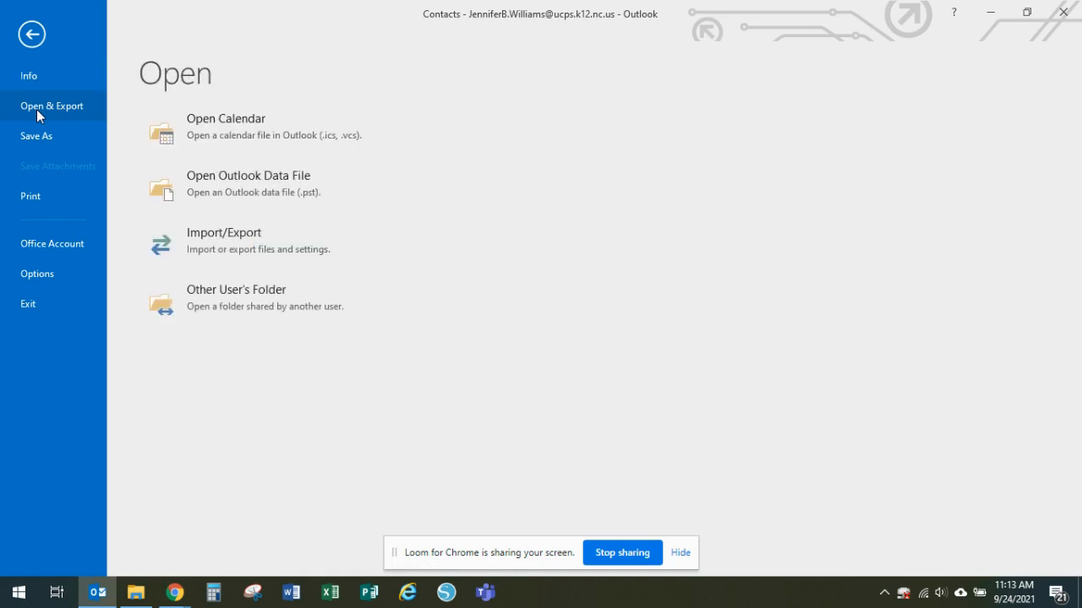
pyautogui.click(198, 243)
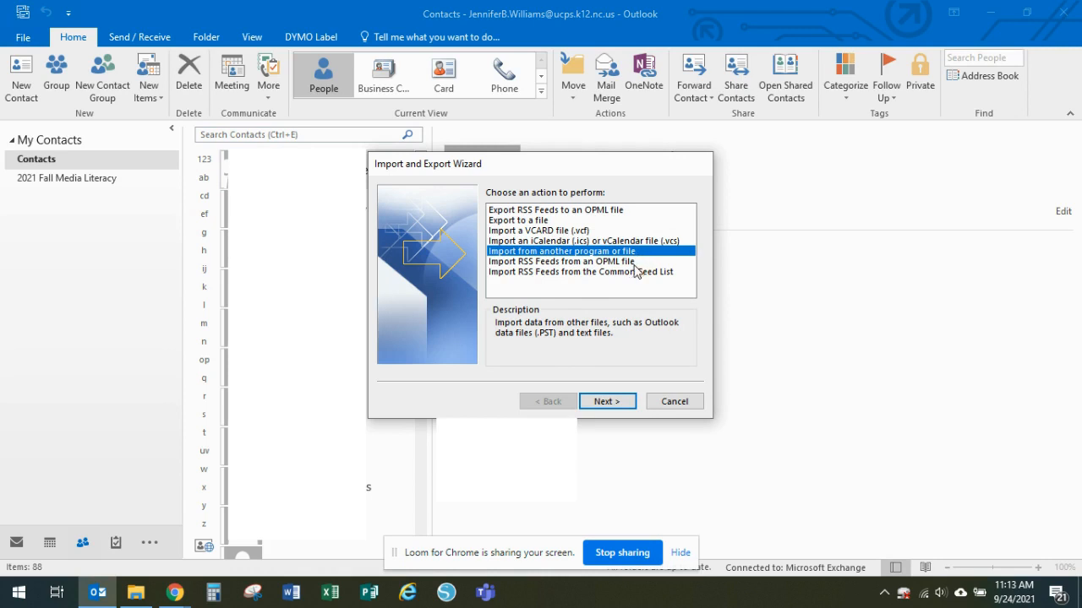
pyautogui.click(603, 404)
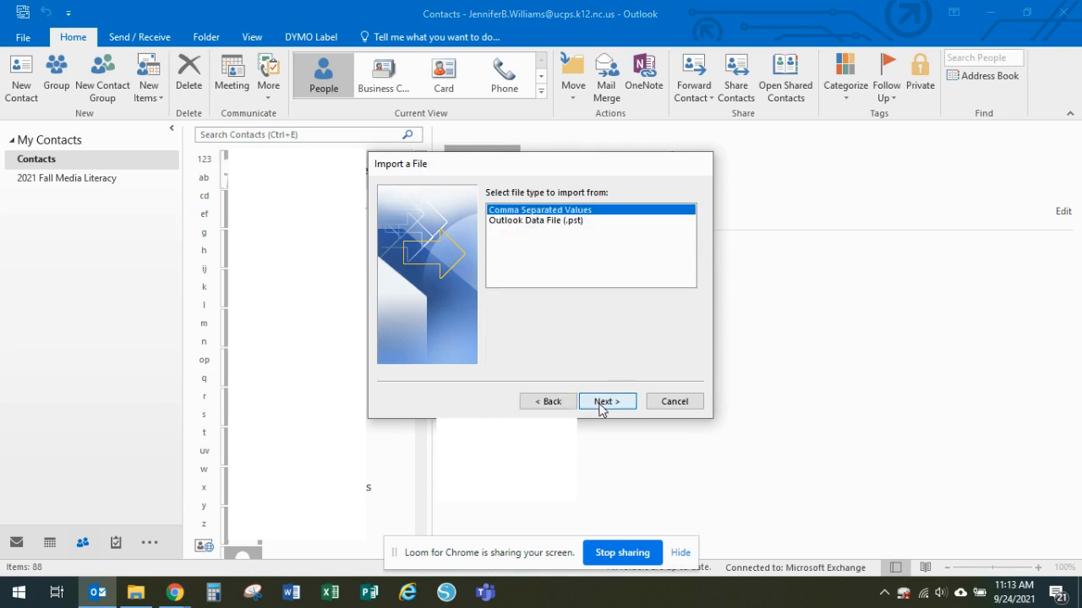
pyautogui.click(607, 403)
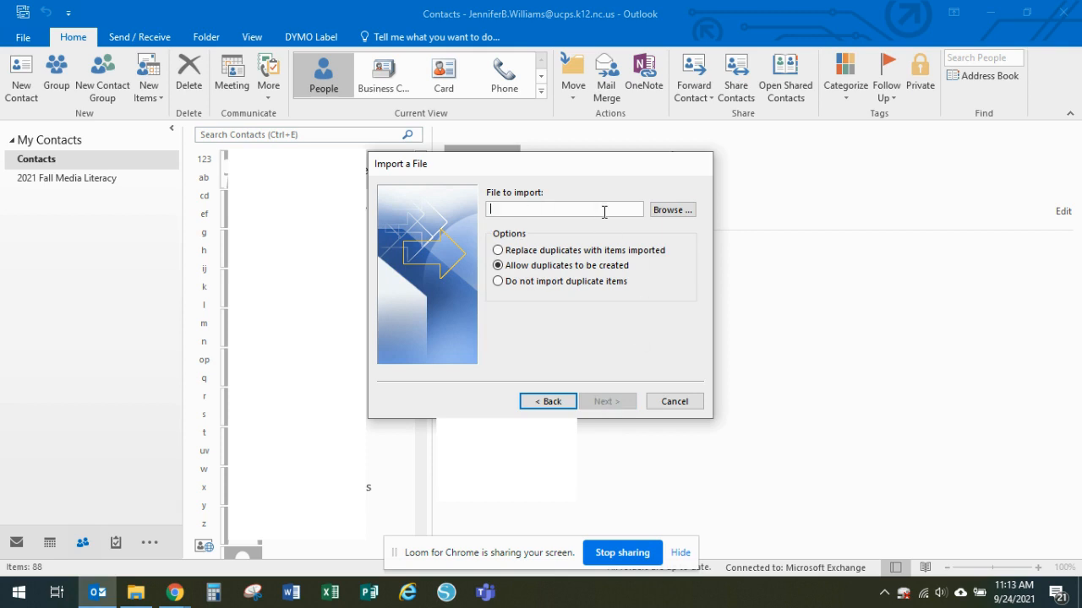
# Choose 2021 Fall Media Literacy2 from the Desktop as the import file, allowing duplicates, with the 2021 Fall Media Literacy contacts folder as destination
pyautogui.click(672, 209)
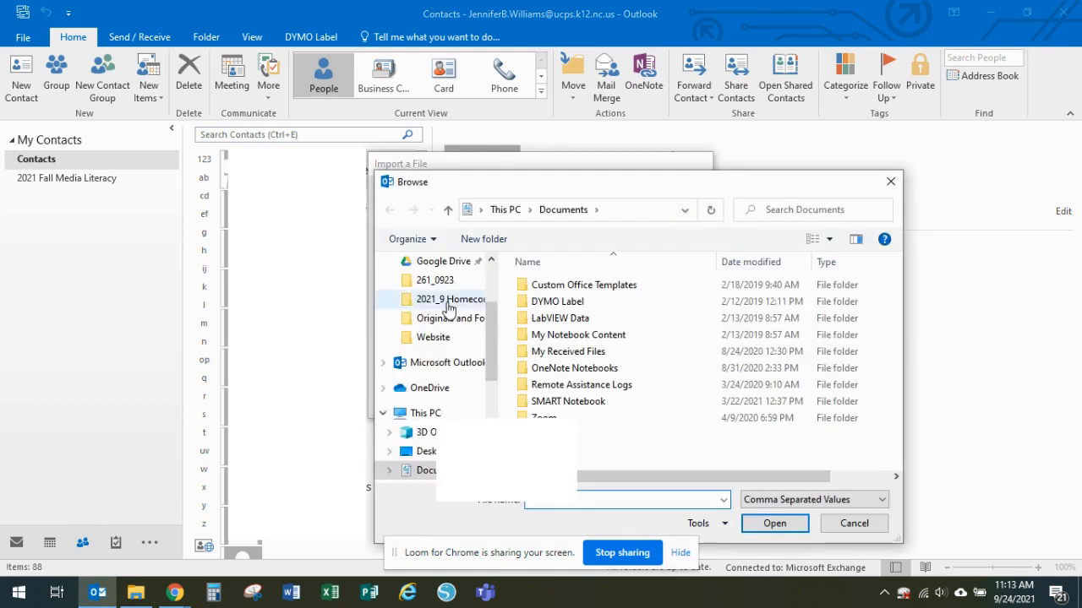
pyautogui.scroll(3, 447, 307)
pyautogui.click(449, 298)
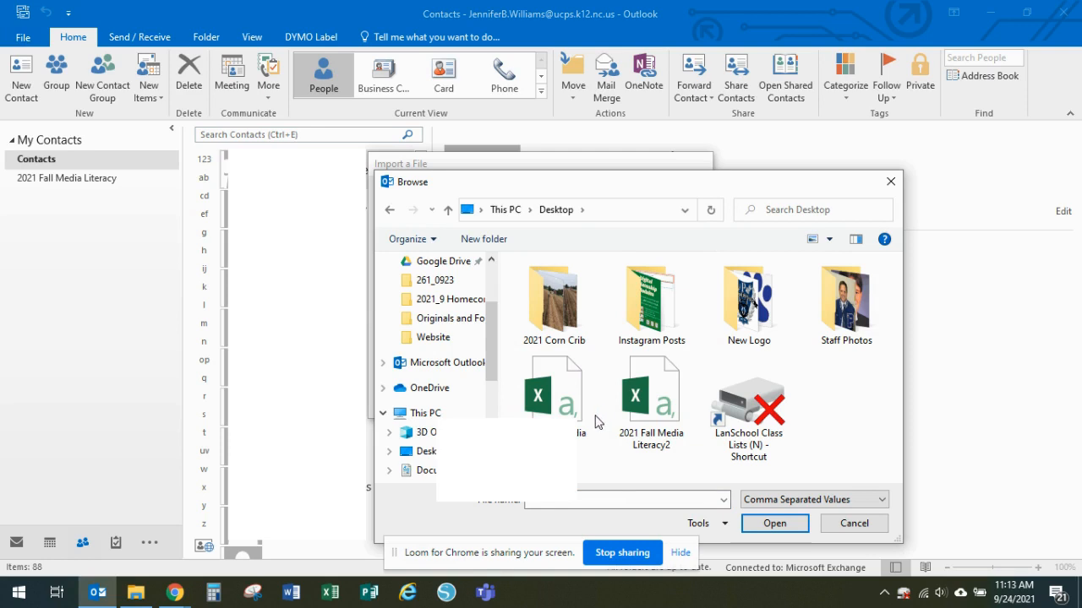
pyautogui.click(640, 421)
pyautogui.click(769, 524)
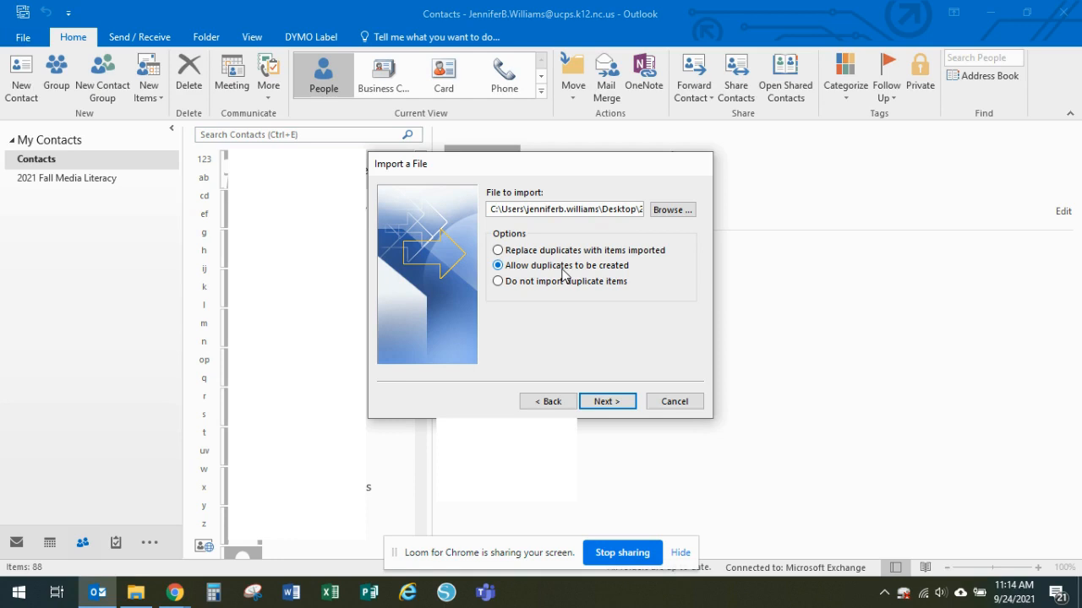
pyautogui.click(600, 405)
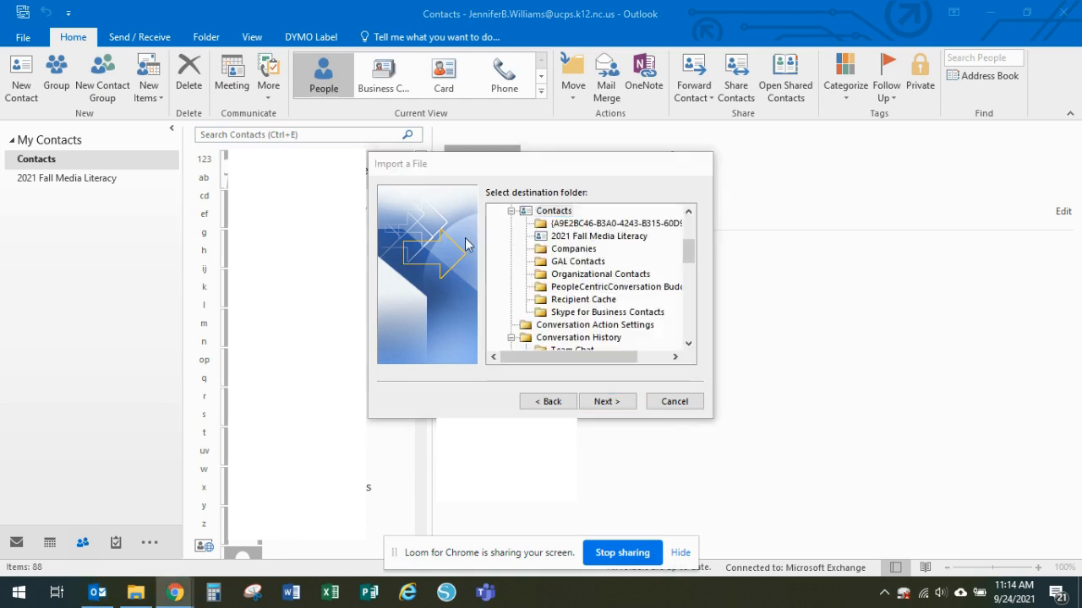
pyautogui.click(580, 240)
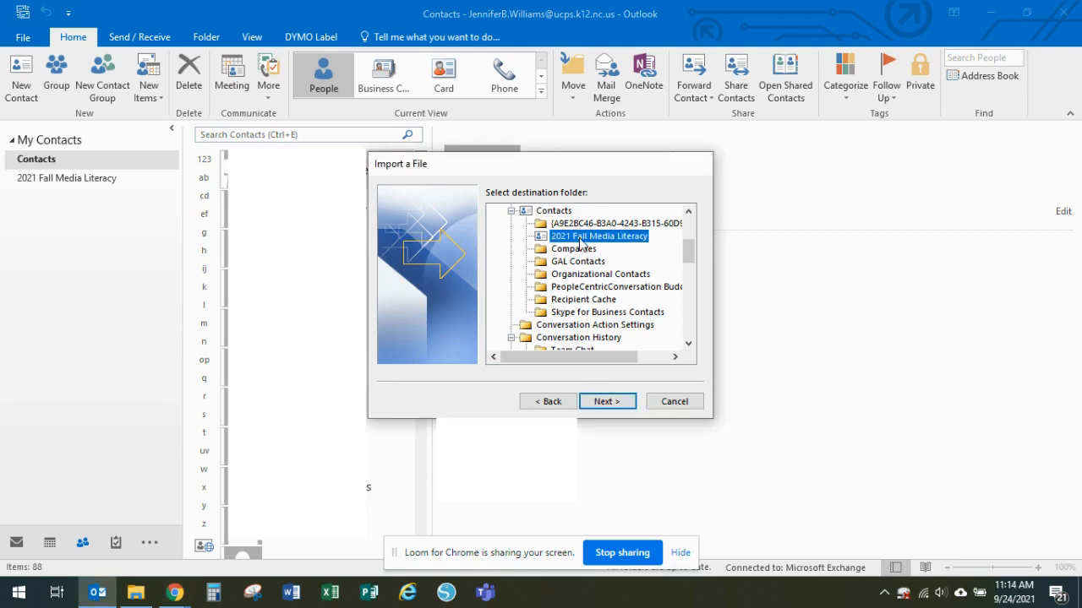
pyautogui.click(610, 403)
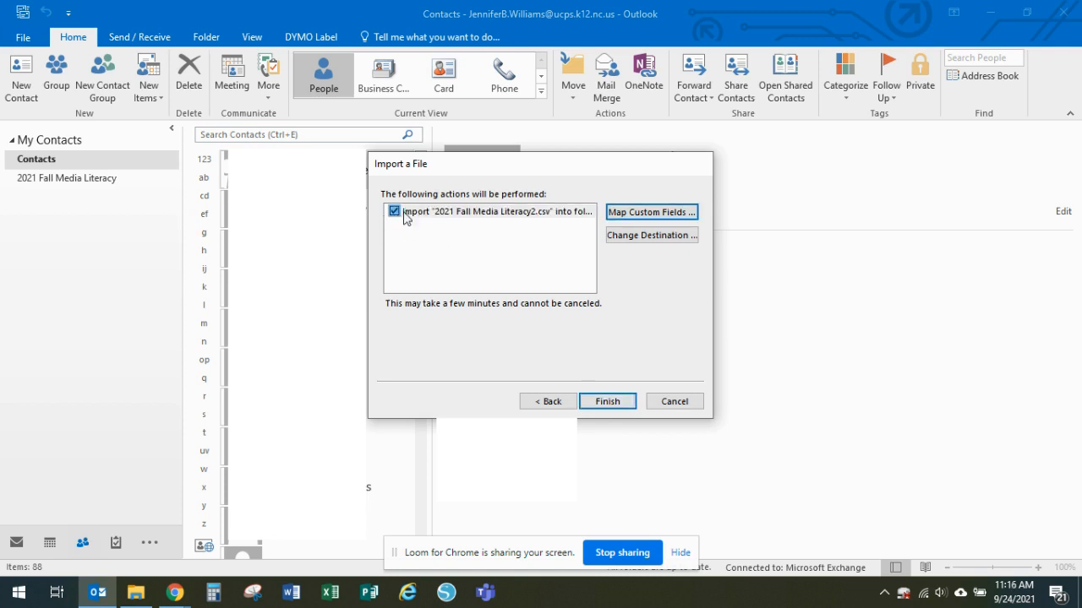
# Map the CSV's email value to the E-mail contact field in the custom field mapping
pyautogui.click(672, 218)
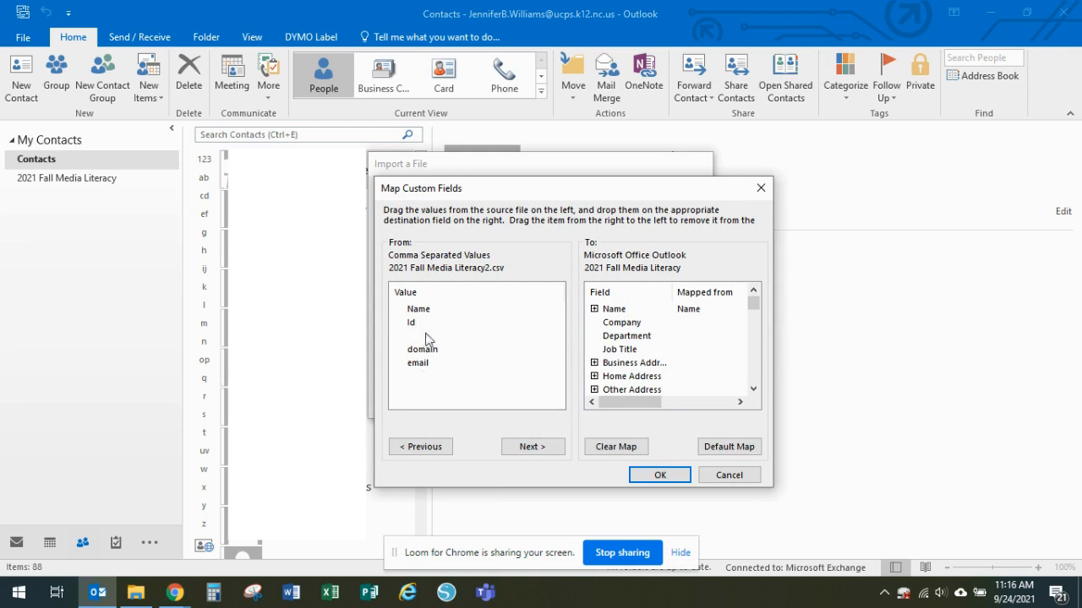
pyautogui.scroll(-10, 656, 359)
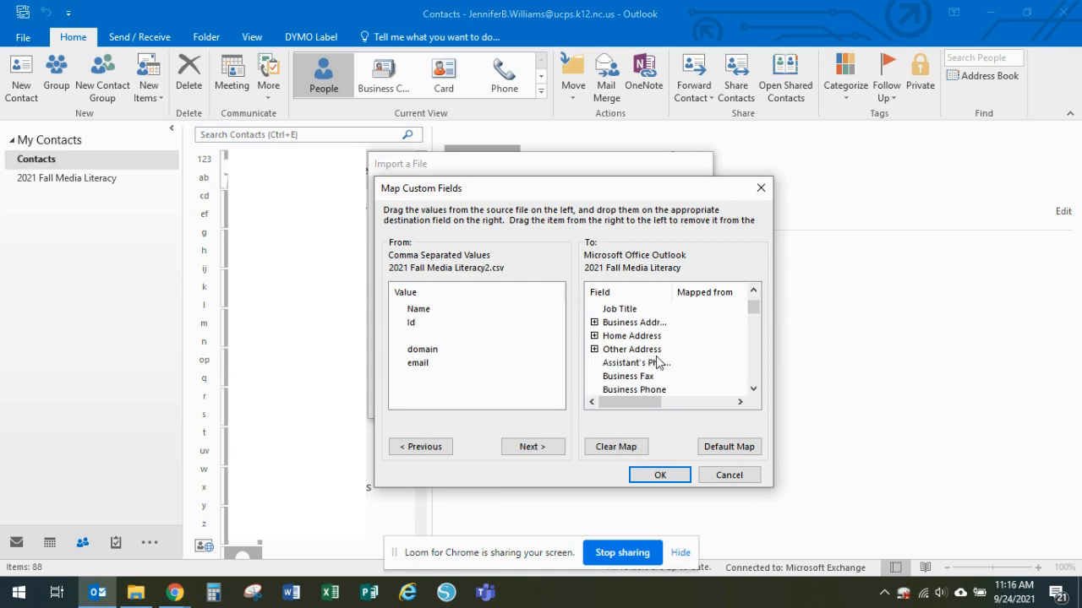
pyautogui.scroll(-1, 656, 362)
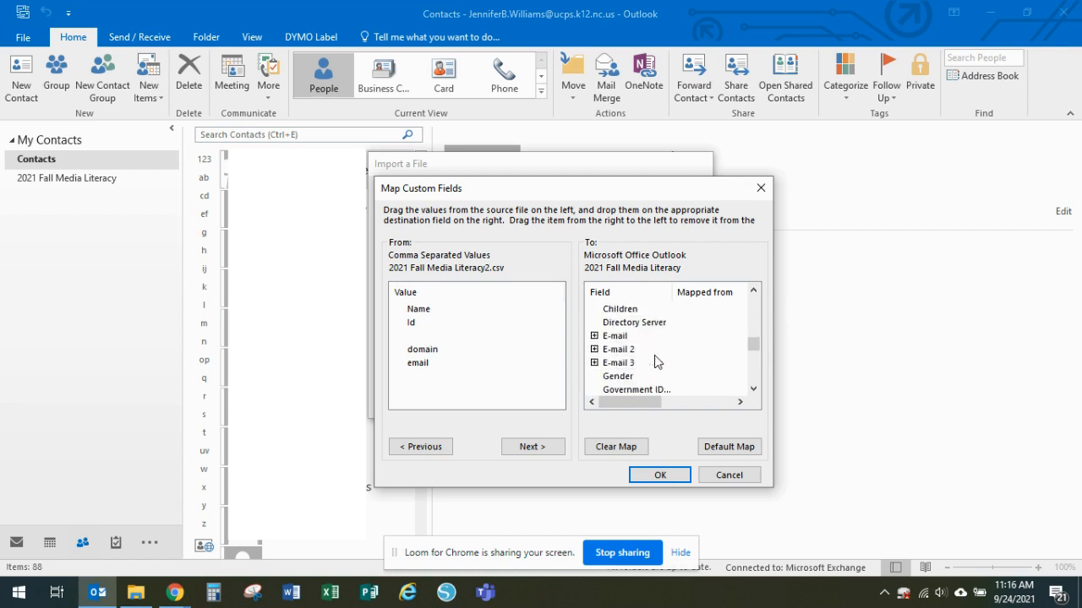
pyautogui.moveTo(419, 365); pyautogui.dragTo(642, 342)
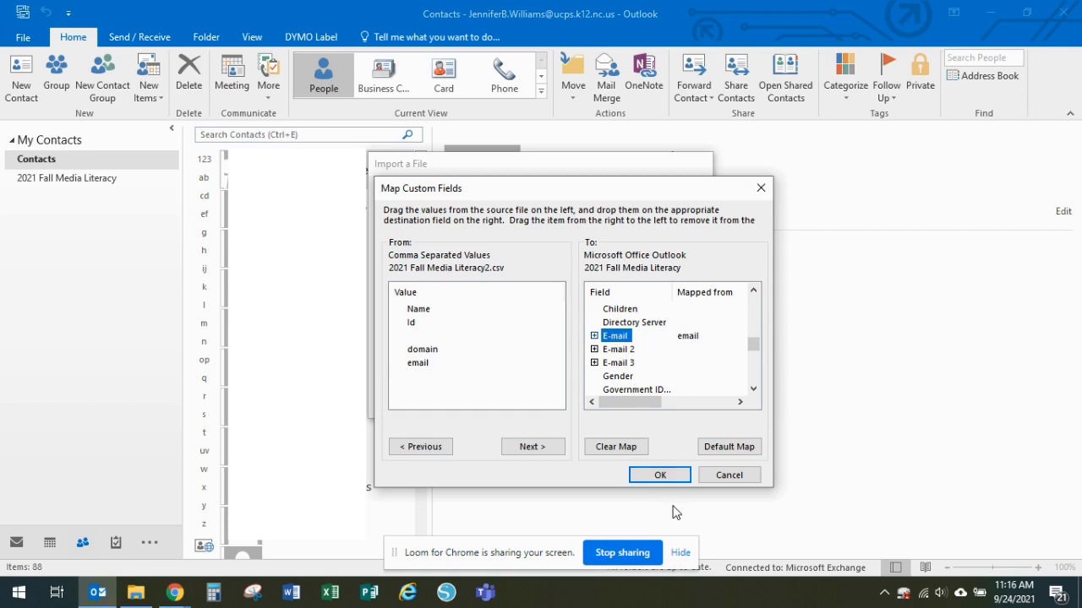
pyautogui.click(660, 476)
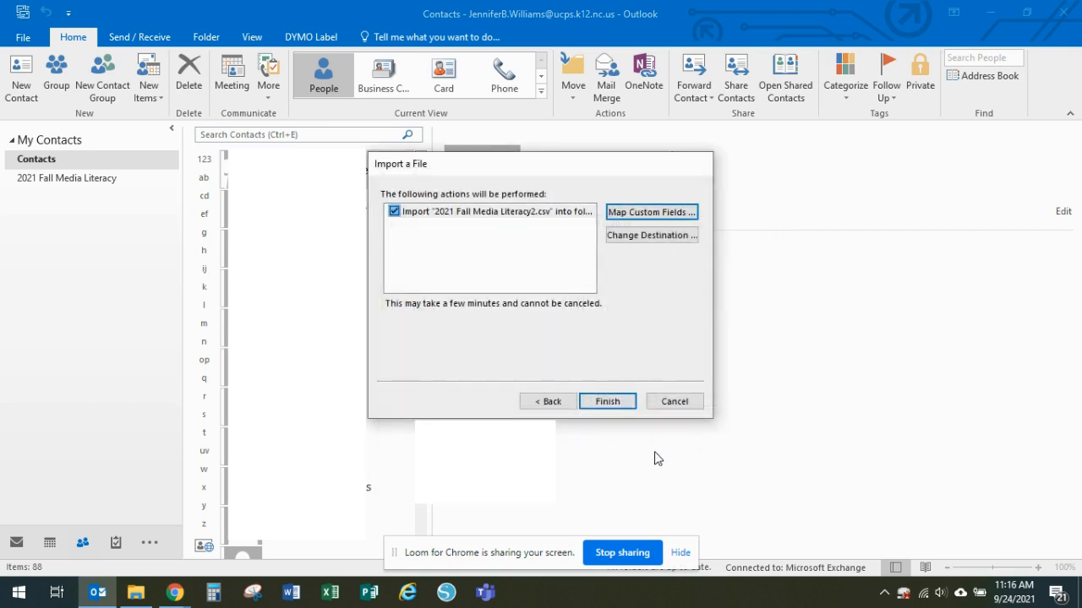
# Finish the import and open the 2021 Fall Media Literacy contacts folder
pyautogui.click(621, 408)
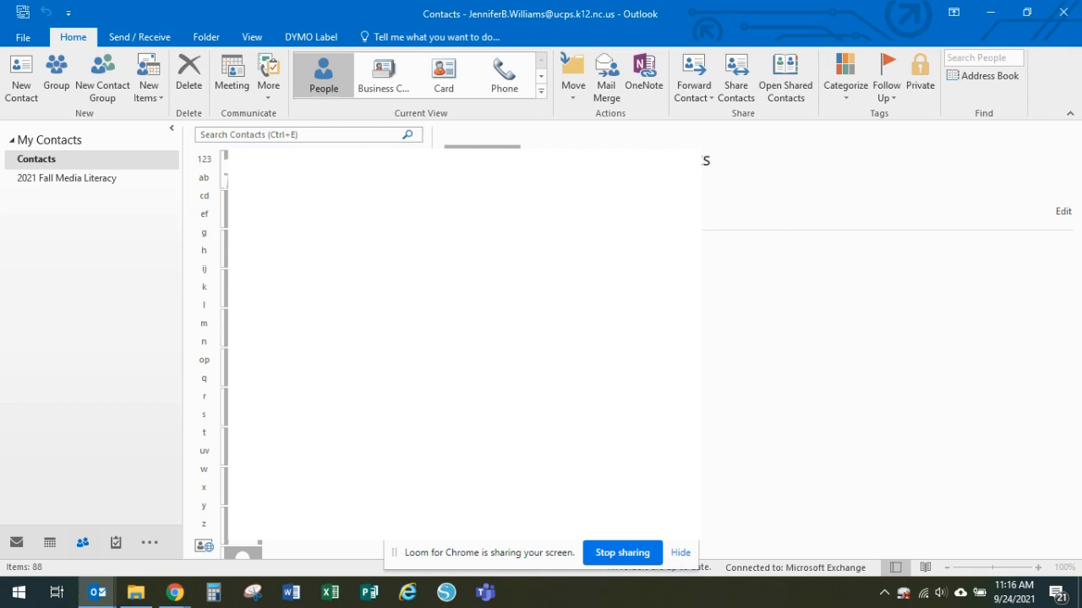
pyautogui.click(55, 180)
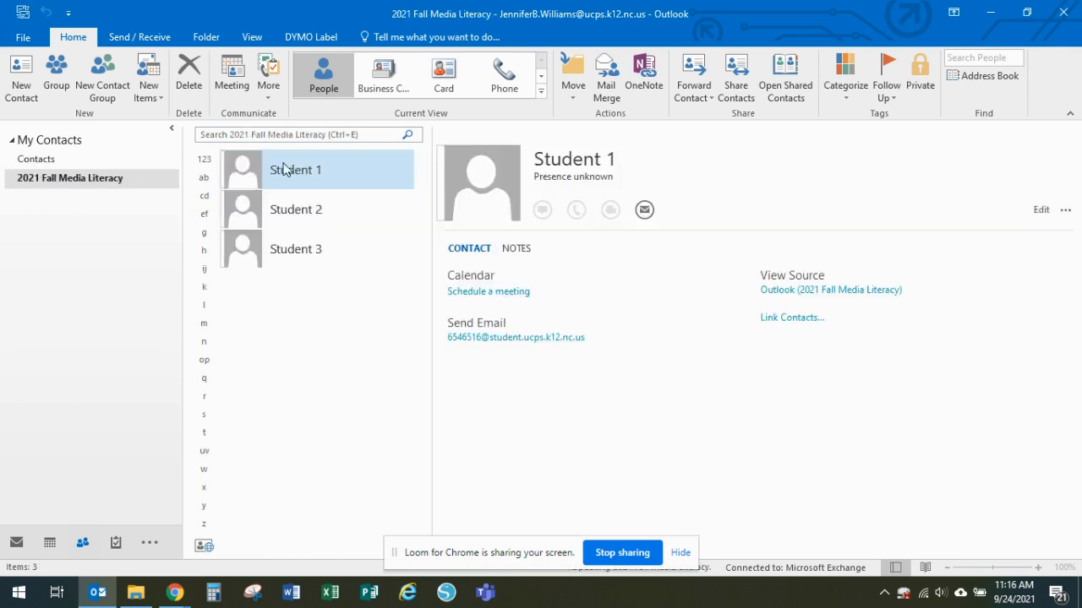